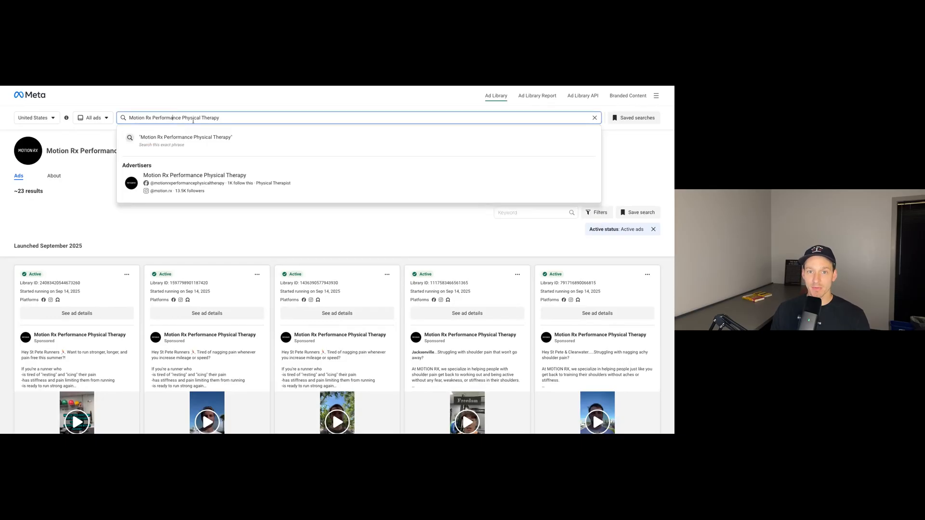
Dismiss the search suggestions and look through Motion Rx Performance Physical Therapy's active ads launched in September 2025.
{"action": "left_click", "coordinate": [219, 108]}
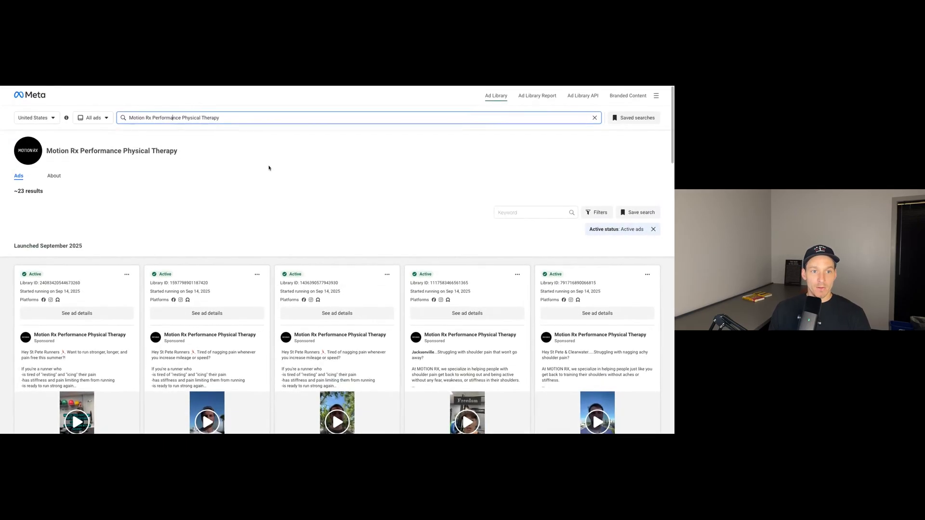
{"action": "scroll", "coordinate": [269, 167], "scroll_direction": "down", "scroll_amount": 2}
{"action": "scroll", "coordinate": [270, 168], "scroll_direction": "up", "scroll_amount": 1}
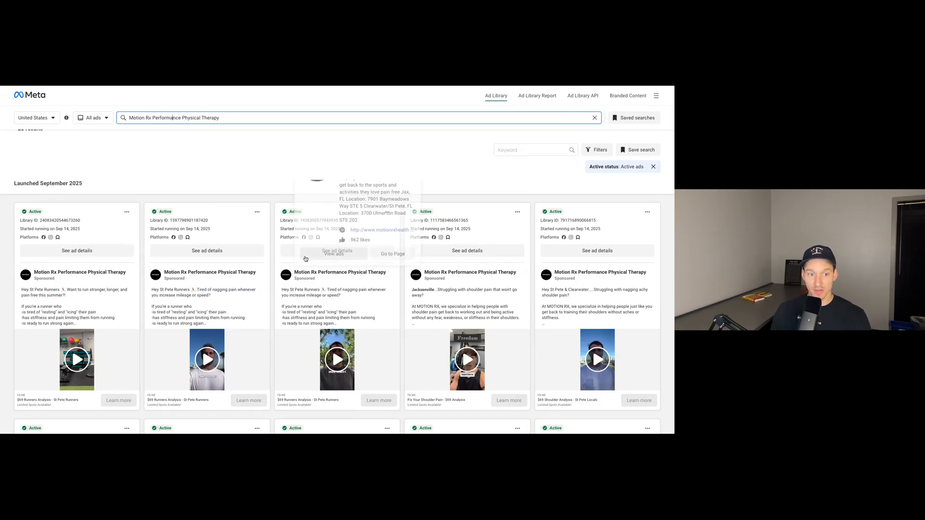
{"action": "scroll", "coordinate": [262, 299], "scroll_direction": "down", "scroll_amount": 1}
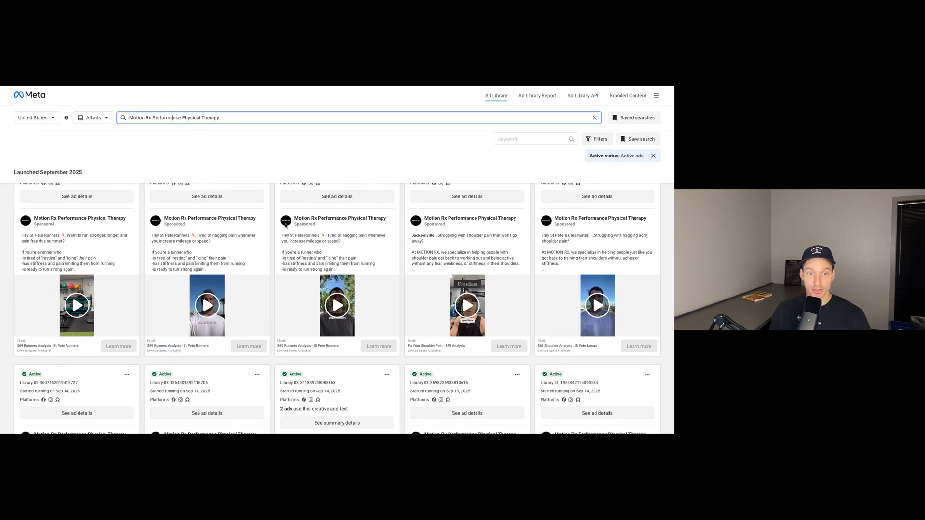
{"action": "scroll", "coordinate": [271, 225], "scroll_direction": "up", "scroll_amount": 1}
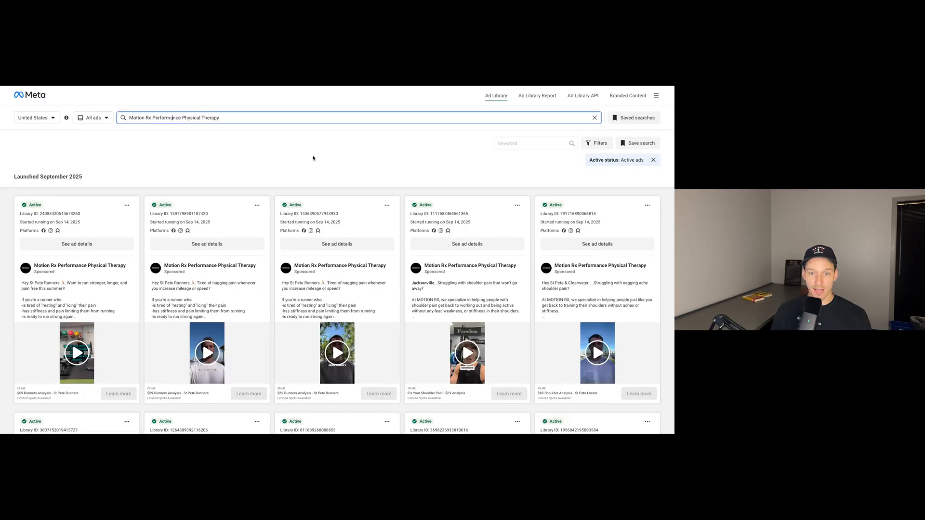
{"action": "scroll", "coordinate": [314, 158], "scroll_direction": "down", "scroll_amount": 1}
{"action": "scroll", "coordinate": [314, 158], "scroll_direction": "up", "scroll_amount": 2}
{"action": "scroll", "coordinate": [307, 167], "scroll_direction": "down", "scroll_amount": 1}
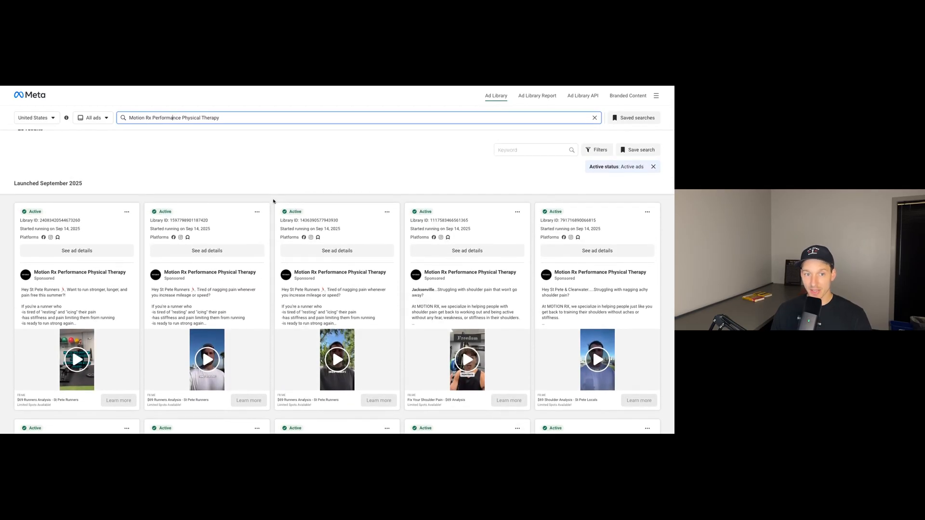
{"action": "scroll", "coordinate": [279, 182], "scroll_direction": "down", "scroll_amount": 2}
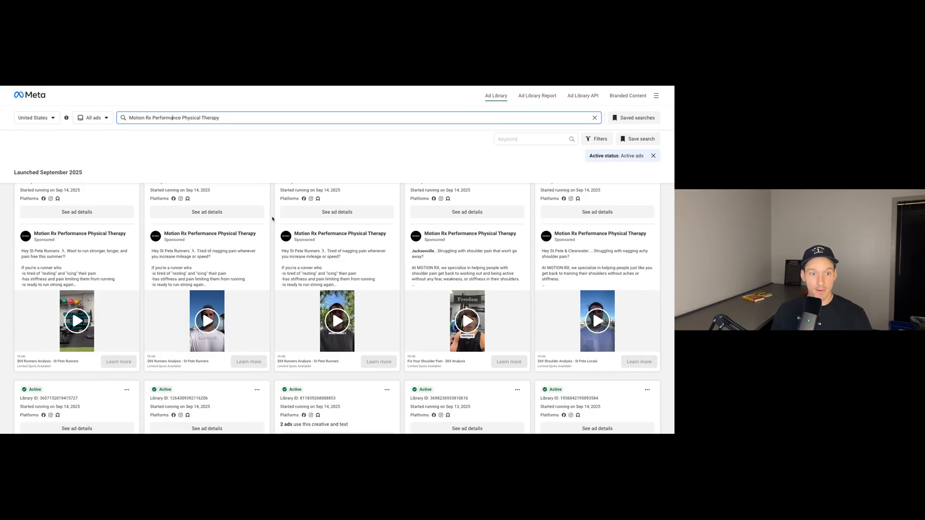
{"action": "scroll", "coordinate": [271, 219], "scroll_direction": "down", "scroll_amount": 3}
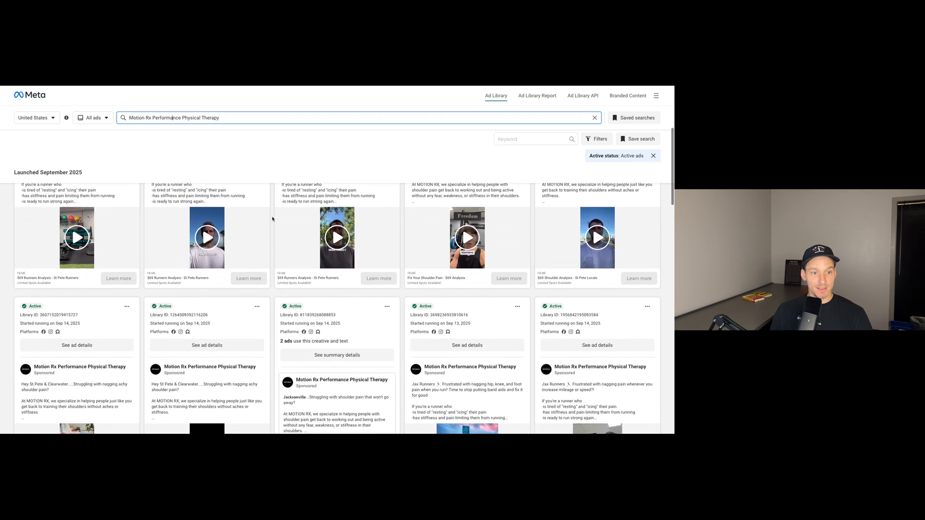
{"action": "scroll", "coordinate": [272, 222], "scroll_direction": "down", "scroll_amount": 1}
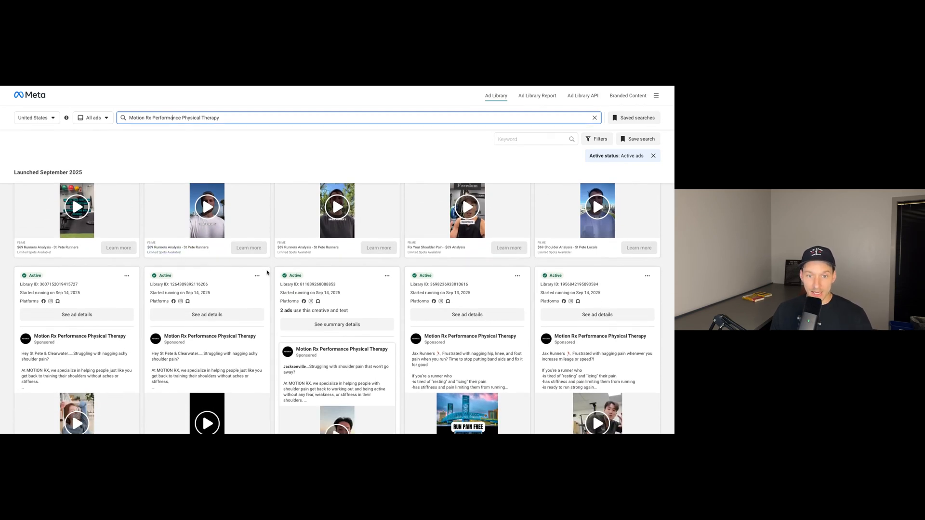
{"action": "scroll", "coordinate": [270, 275], "scroll_direction": "up", "scroll_amount": 1}
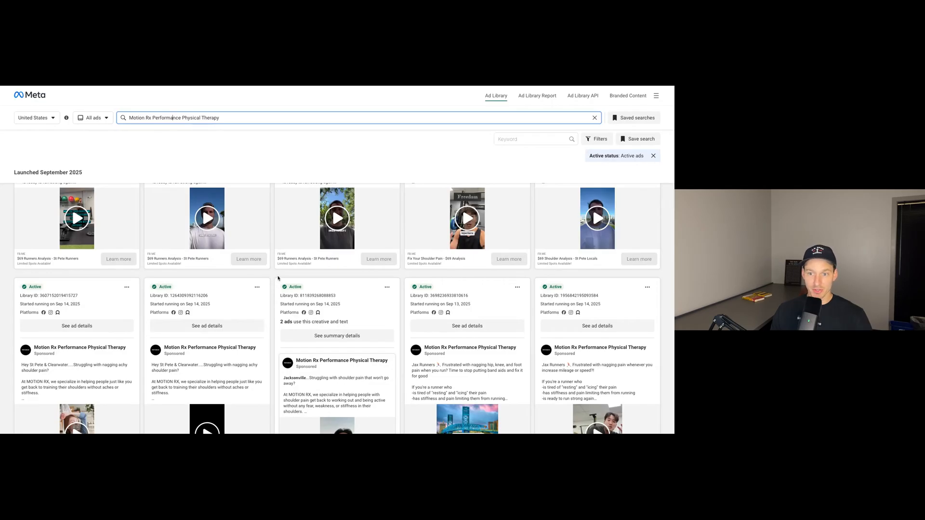
{"action": "mouse_move", "coordinate": [282, 292]}
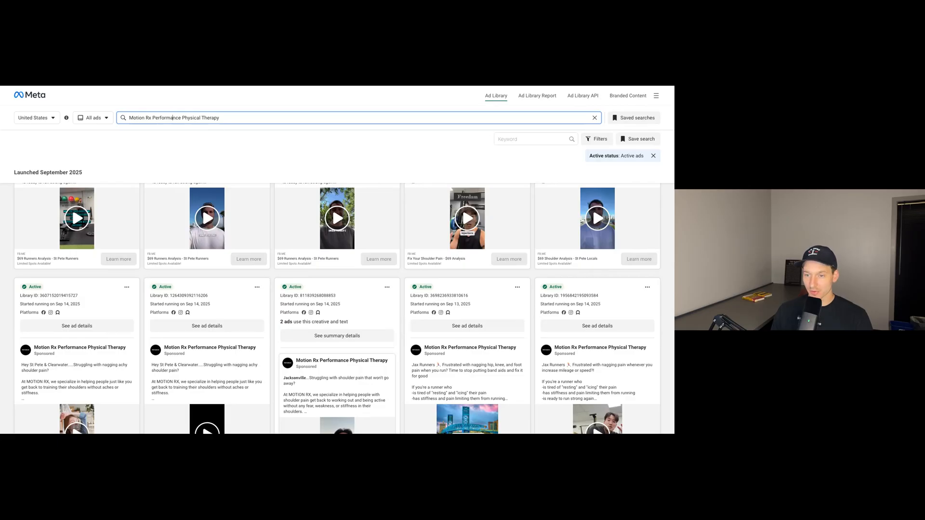
{"action": "scroll", "coordinate": [281, 275], "scroll_direction": "up", "scroll_amount": 2}
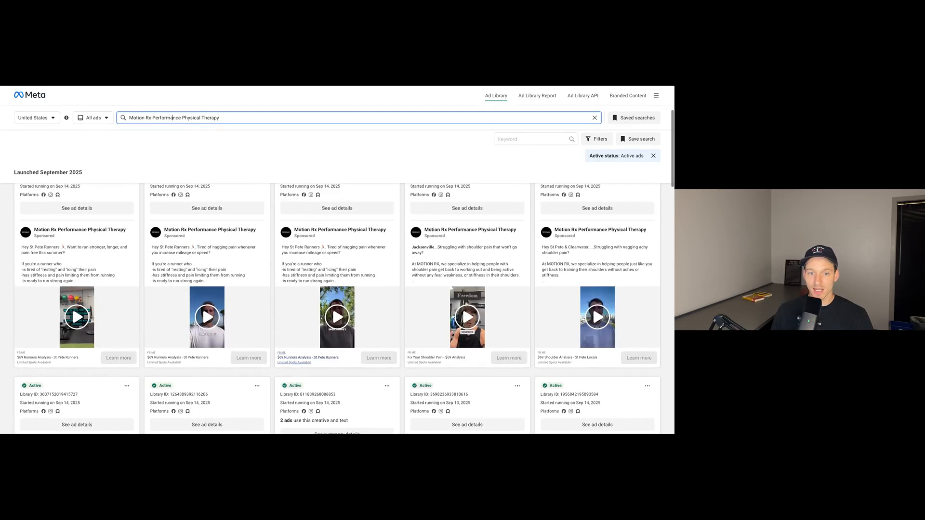
{"action": "scroll", "coordinate": [277, 275], "scroll_direction": "up", "scroll_amount": 1}
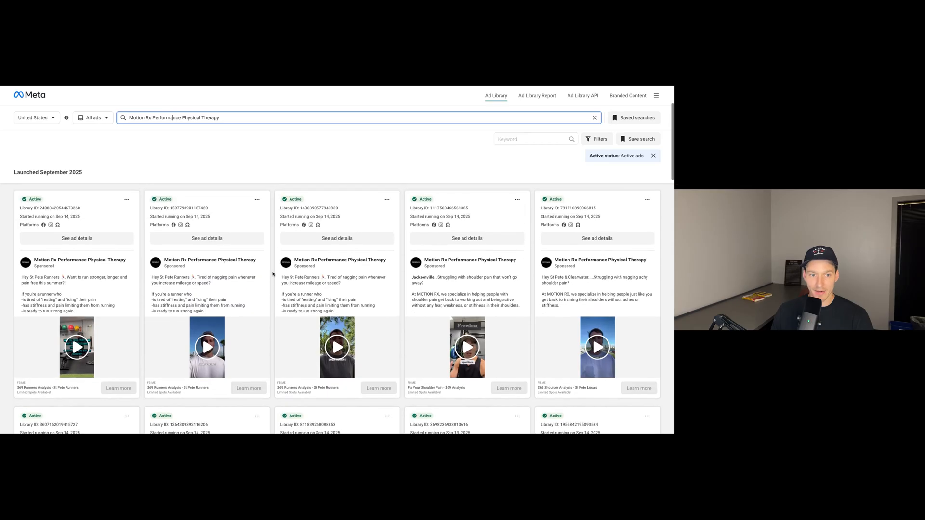
Expand the full text of the second St Pete Runners ad and read its offer, inclusions and patient testimonials.
{"action": "left_click", "coordinate": [177, 280]}
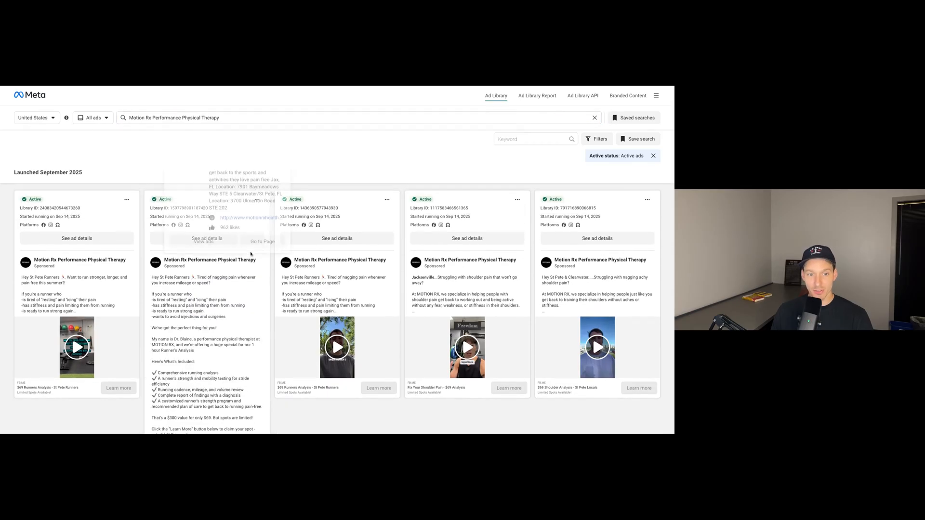
{"action": "scroll", "coordinate": [273, 284], "scroll_direction": "down", "scroll_amount": 1}
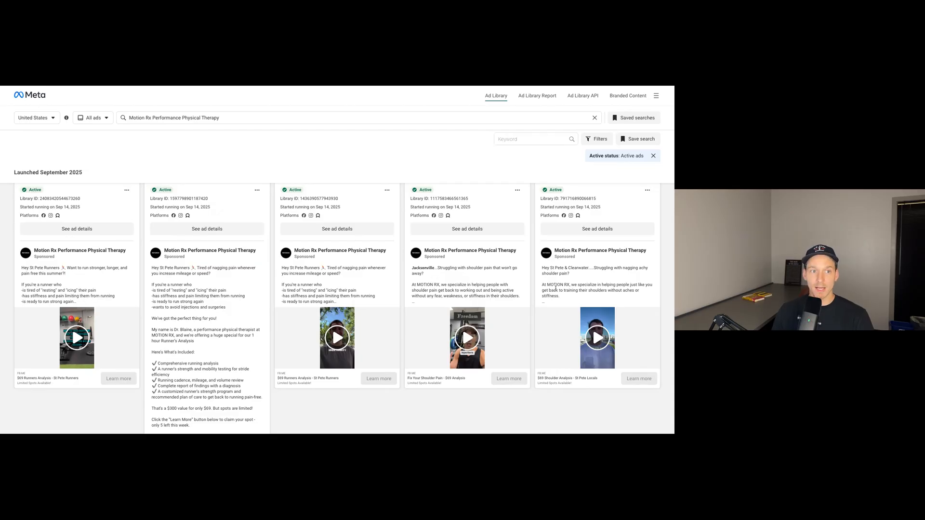
{"action": "scroll", "coordinate": [264, 264], "scroll_direction": "up", "scroll_amount": 1}
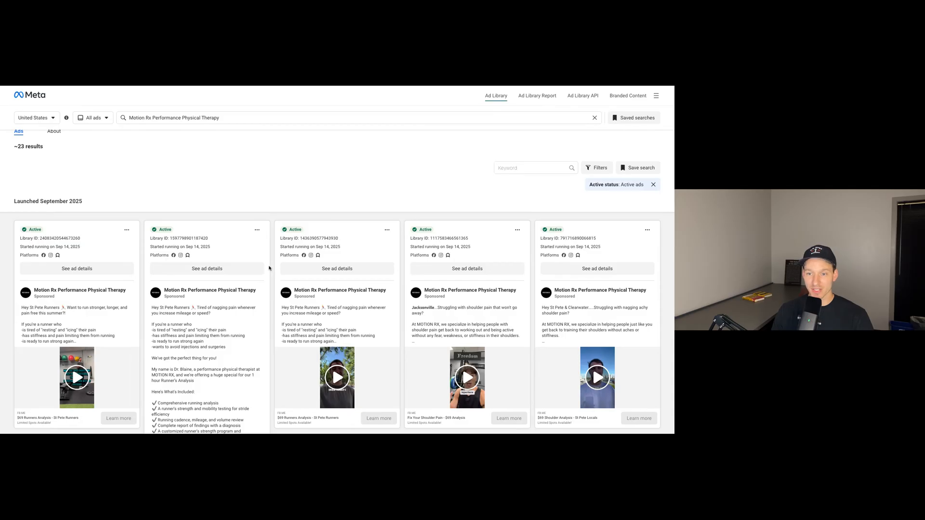
{"action": "scroll", "coordinate": [272, 268], "scroll_direction": "down", "scroll_amount": 1}
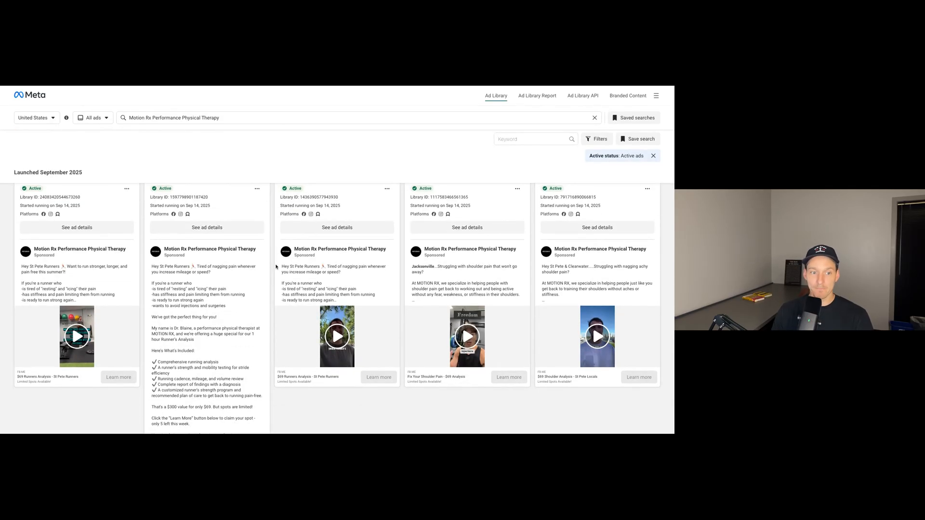
{"action": "scroll", "coordinate": [277, 267], "scroll_direction": "down", "scroll_amount": 2}
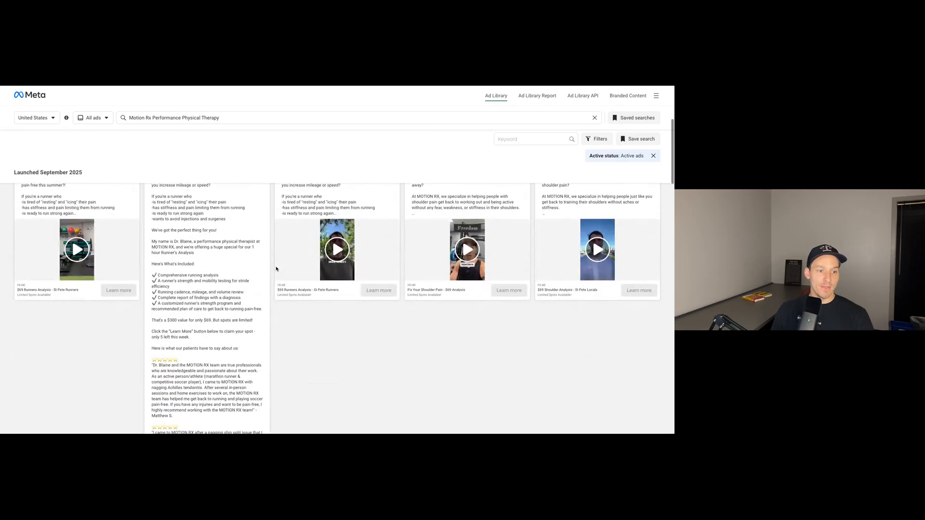
{"action": "scroll", "coordinate": [277, 278], "scroll_direction": "up", "scroll_amount": 2}
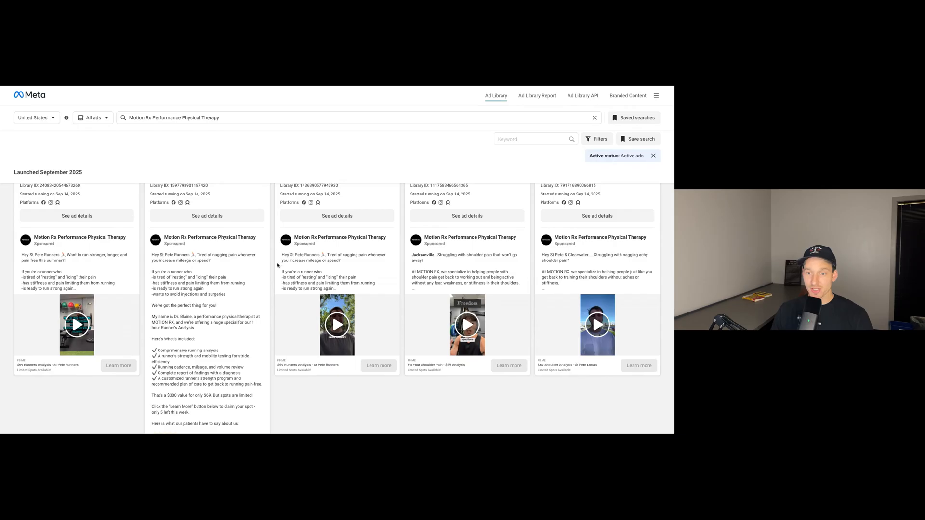
{"action": "scroll", "coordinate": [273, 266], "scroll_direction": "up", "scroll_amount": 1}
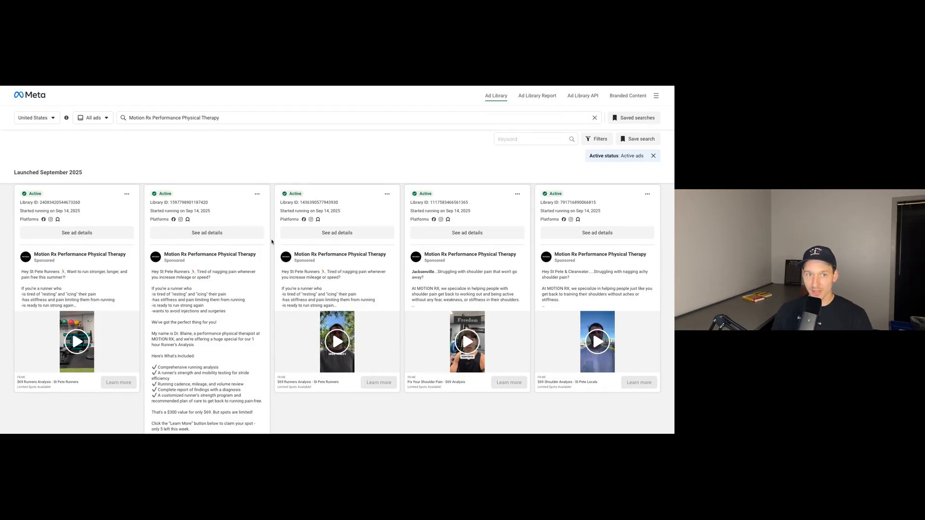
{"action": "scroll", "coordinate": [268, 242], "scroll_direction": "down", "scroll_amount": 1}
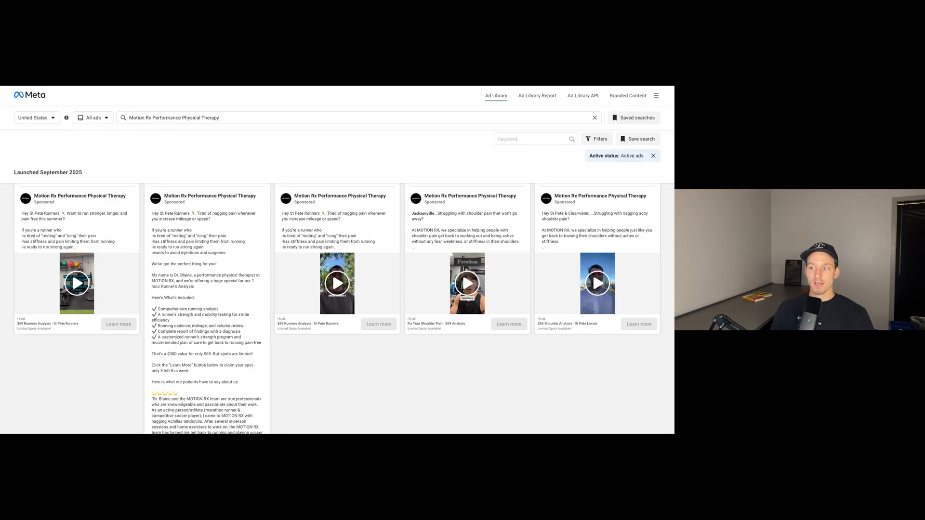
{"action": "scroll", "coordinate": [330, 258], "scroll_direction": "down", "scroll_amount": 4}
{"action": "scroll", "coordinate": [324, 262], "scroll_direction": "down", "scroll_amount": 3}
{"action": "scroll", "coordinate": [325, 260], "scroll_direction": "up", "scroll_amount": 5}
{"action": "scroll", "coordinate": [324, 260], "scroll_direction": "up", "scroll_amount": 3}
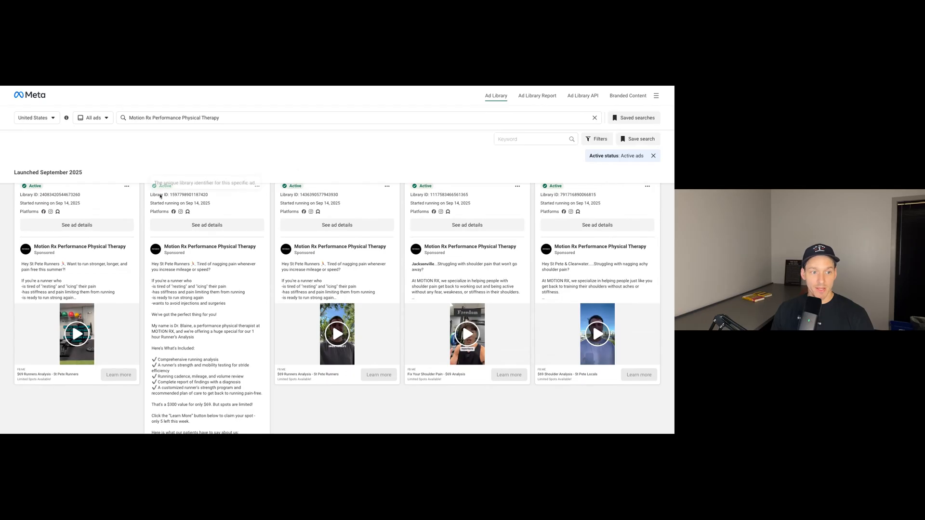
{"action": "scroll", "coordinate": [70, 254], "scroll_direction": "up", "scroll_amount": 1}
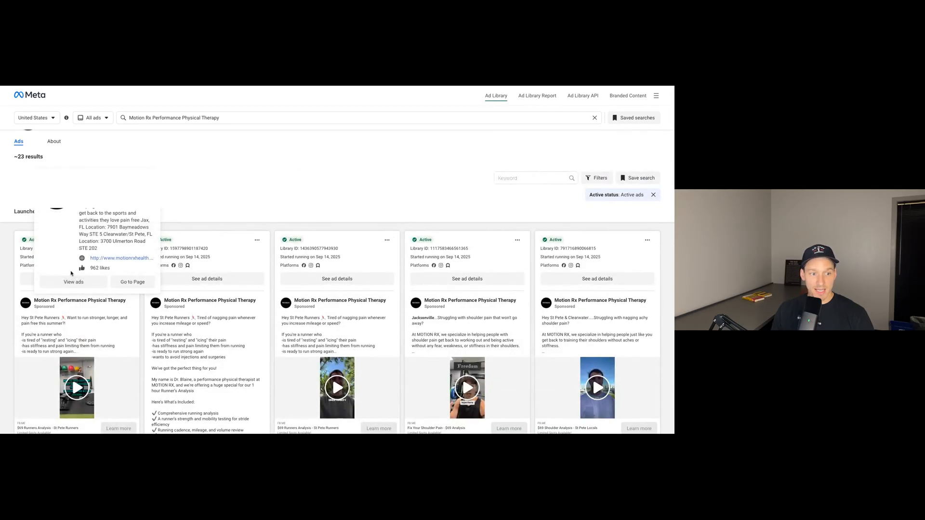
Open the ad details of the first St Pete Runners ad, expand its additional assets and review the ad creative.
{"action": "left_click", "coordinate": [41, 284]}
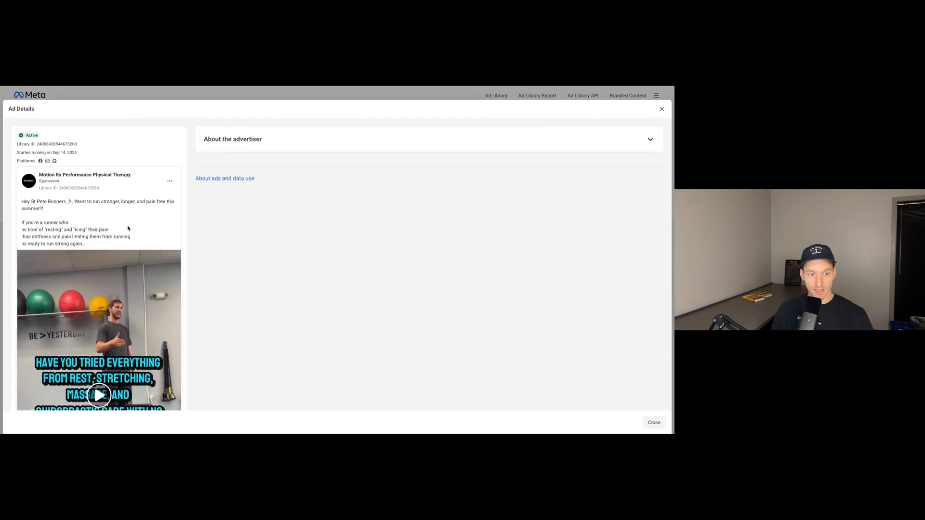
{"action": "scroll", "coordinate": [128, 228], "scroll_direction": "down", "scroll_amount": 3}
{"action": "scroll", "coordinate": [104, 219], "scroll_direction": "down", "scroll_amount": 2}
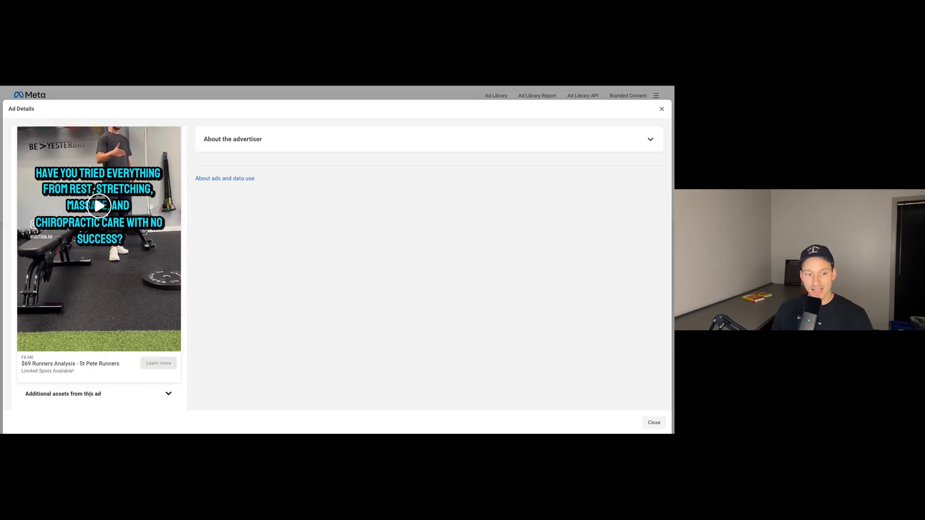
{"action": "left_click", "coordinate": [168, 394]}
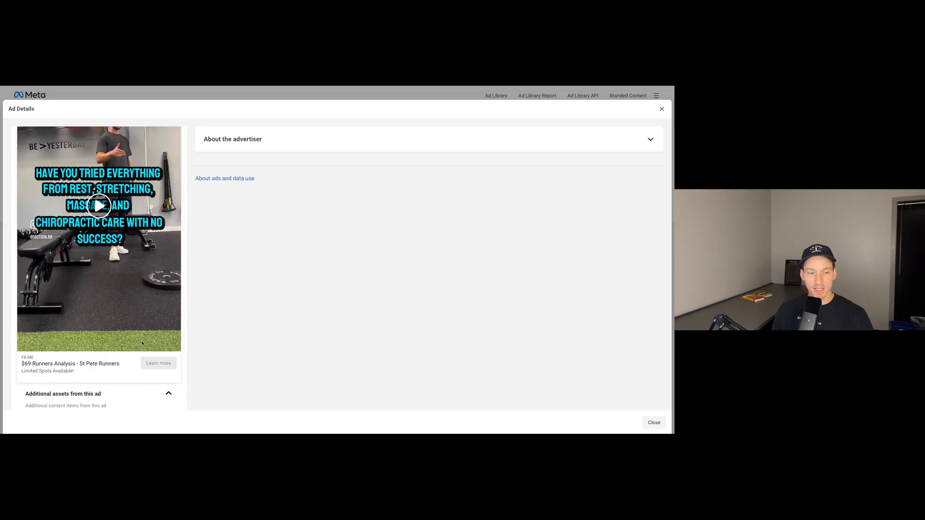
{"action": "scroll", "coordinate": [140, 345], "scroll_direction": "down", "scroll_amount": 1}
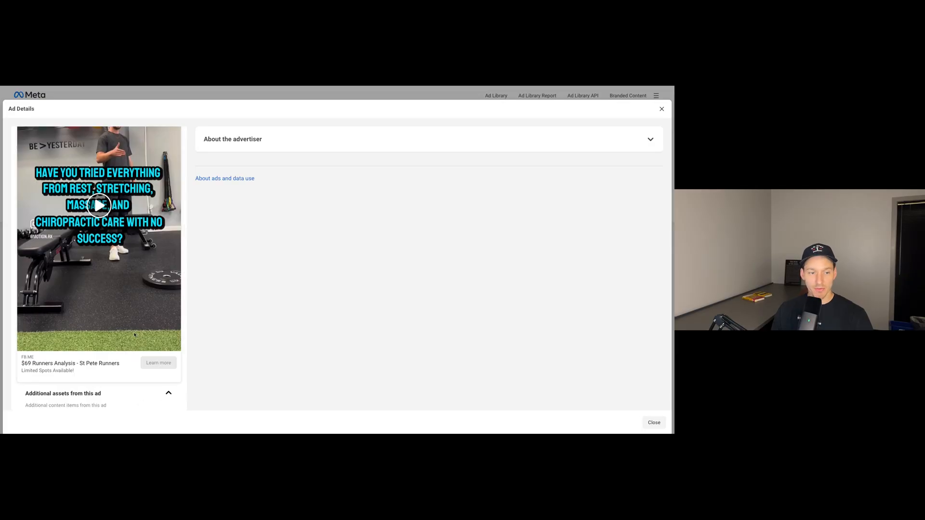
{"action": "scroll", "coordinate": [134, 333], "scroll_direction": "down", "scroll_amount": 1}
{"action": "scroll", "coordinate": [145, 337], "scroll_direction": "up", "scroll_amount": 3}
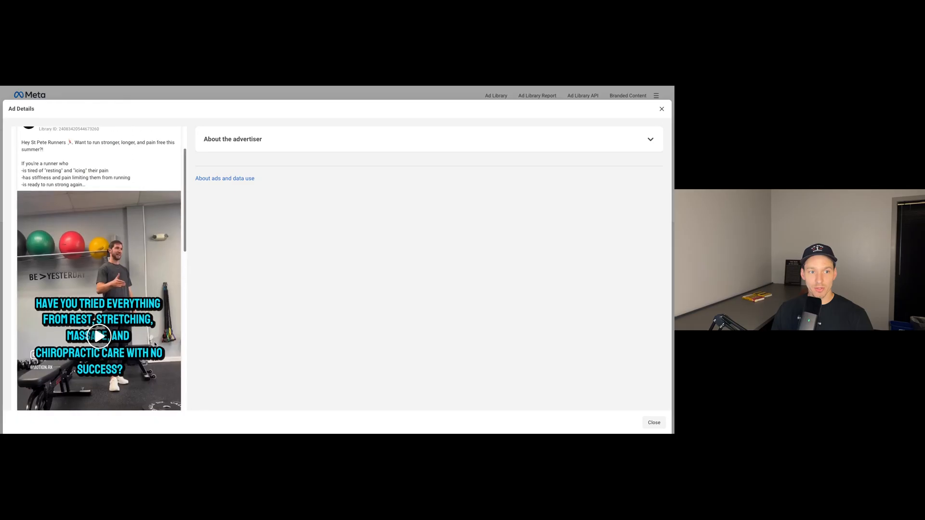
{"action": "scroll", "coordinate": [155, 344], "scroll_direction": "up", "scroll_amount": 1}
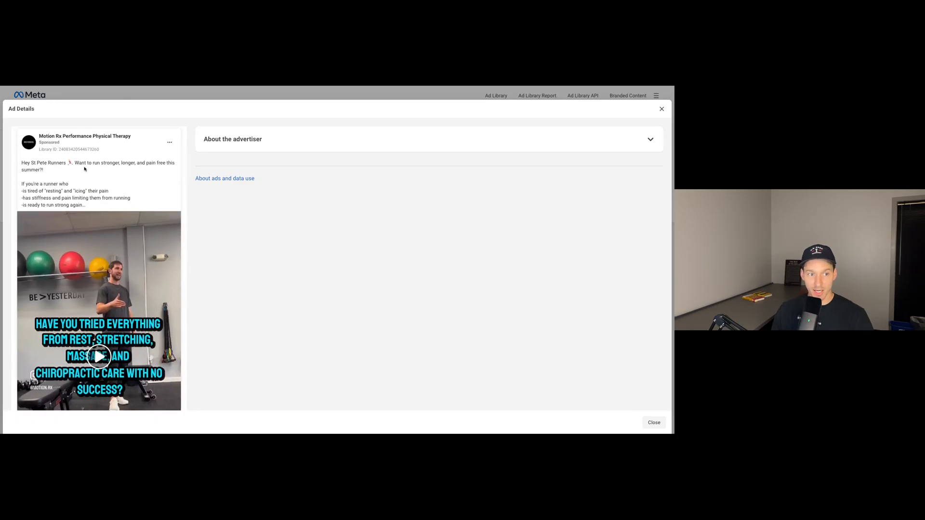
Examine the links and lead form text, including the qualifying questions and contact fields, in the ad's additional assets.
{"action": "scroll", "coordinate": [128, 214], "scroll_direction": "down", "scroll_amount": 2}
{"action": "scroll", "coordinate": [128, 214], "scroll_direction": "down", "scroll_amount": 3}
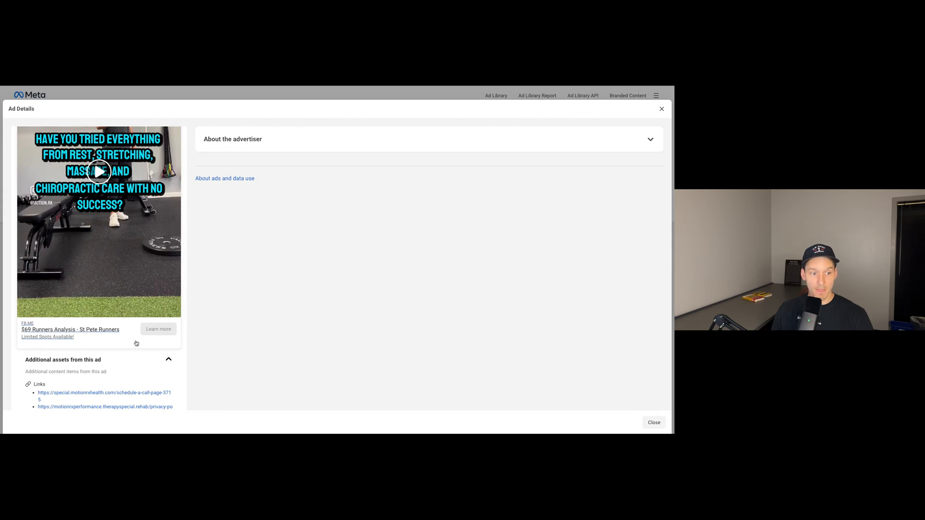
{"action": "scroll", "coordinate": [136, 343], "scroll_direction": "down", "scroll_amount": 4}
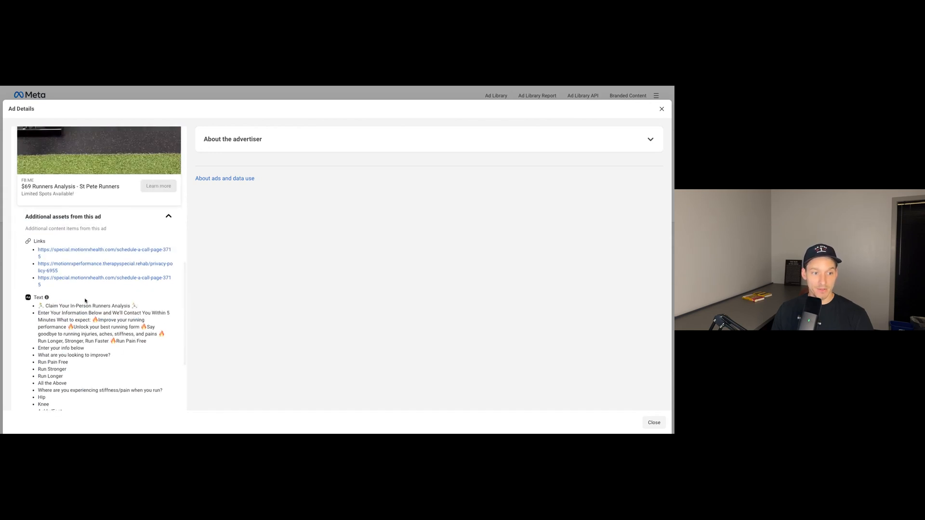
{"action": "scroll", "coordinate": [86, 302], "scroll_direction": "down", "scroll_amount": 3}
{"action": "scroll", "coordinate": [84, 298], "scroll_direction": "up", "scroll_amount": 1}
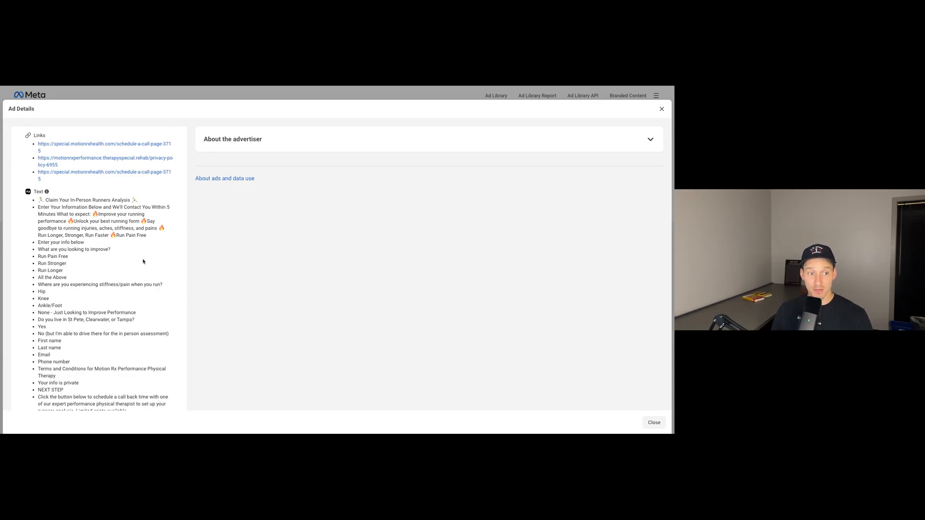
{"action": "scroll", "coordinate": [142, 260], "scroll_direction": "down", "scroll_amount": 1}
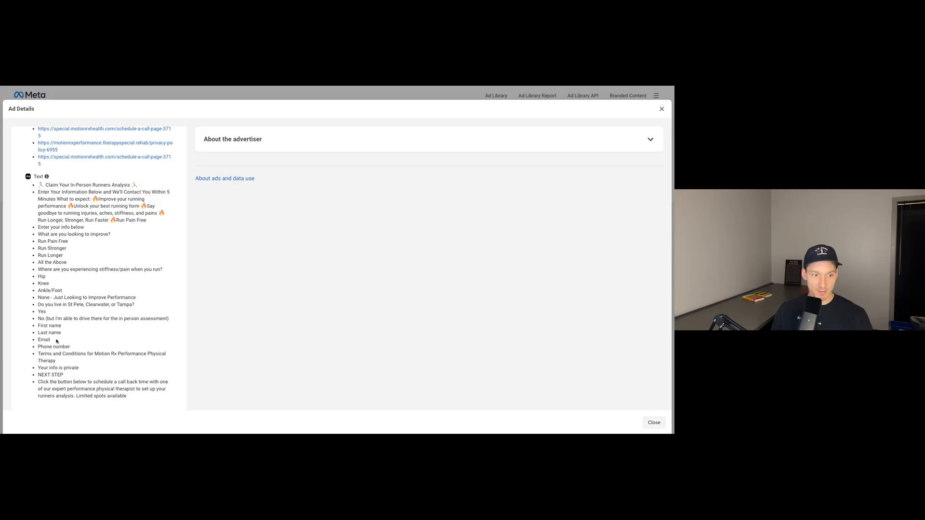
{"action": "scroll", "coordinate": [69, 347], "scroll_direction": "down", "scroll_amount": 2}
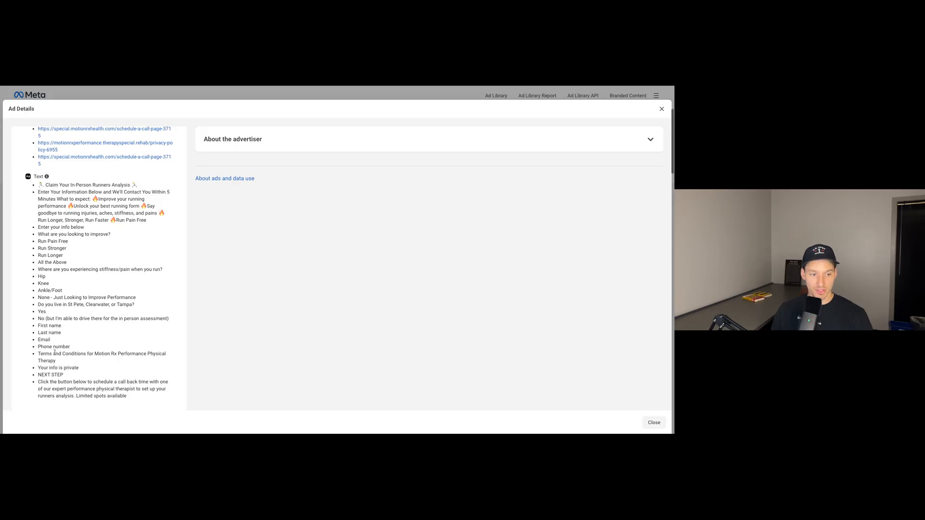
{"action": "scroll", "coordinate": [89, 198], "scroll_direction": "up", "scroll_amount": 1}
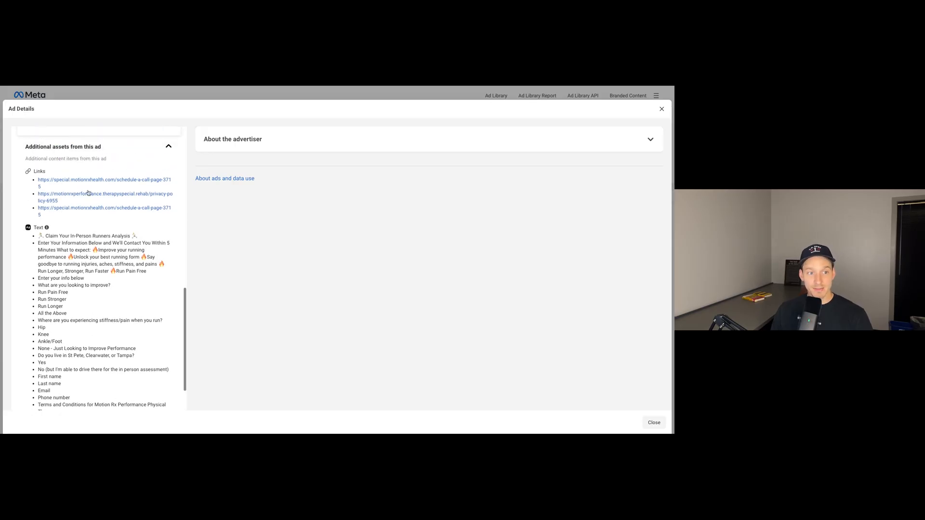
{"action": "scroll", "coordinate": [94, 289], "scroll_direction": "down", "scroll_amount": 2}
{"action": "scroll", "coordinate": [100, 306], "scroll_direction": "up", "scroll_amount": 1}
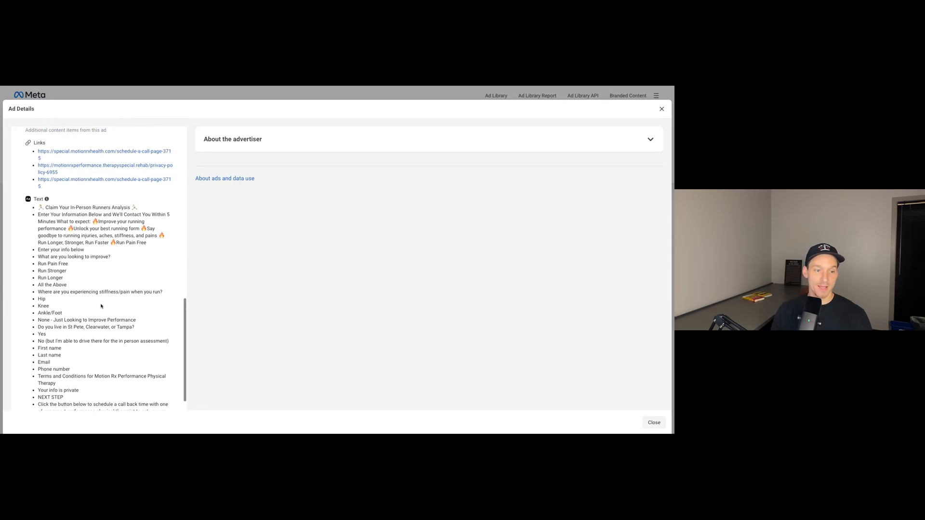
Review the runners analysis lead form's intro, answer options and closing call-back text in the ad's additional assets.
{"action": "scroll", "coordinate": [108, 289], "scroll_direction": "down", "scroll_amount": 1}
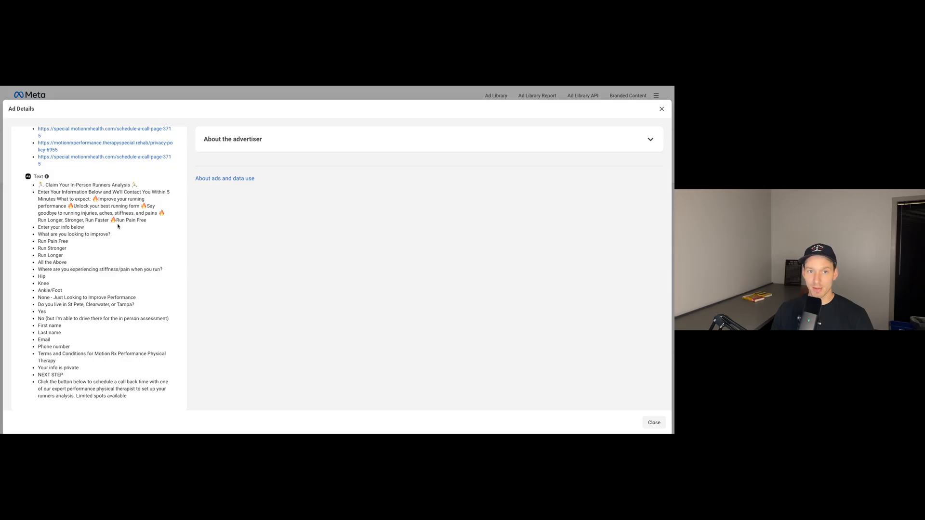
{"action": "scroll", "coordinate": [123, 244], "scroll_direction": "up", "scroll_amount": 1}
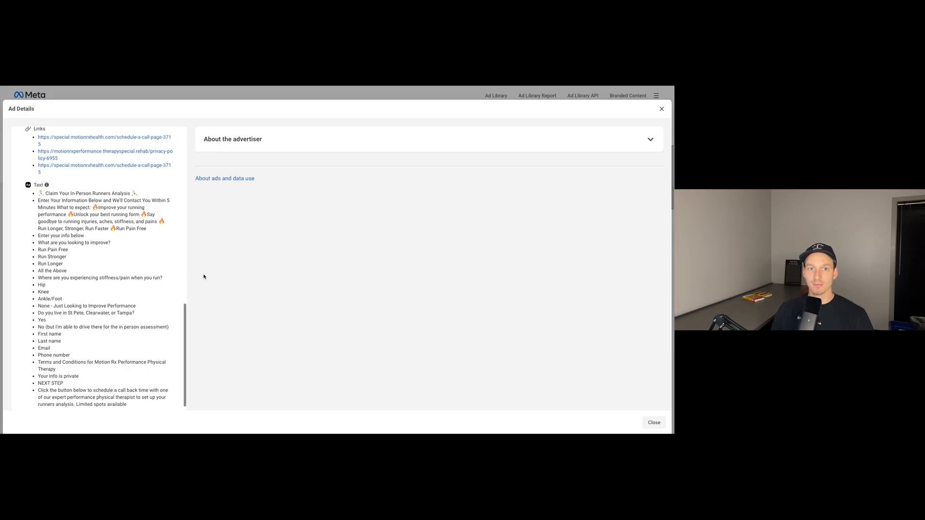
{"action": "scroll", "coordinate": [123, 244], "scroll_direction": "down", "scroll_amount": 1}
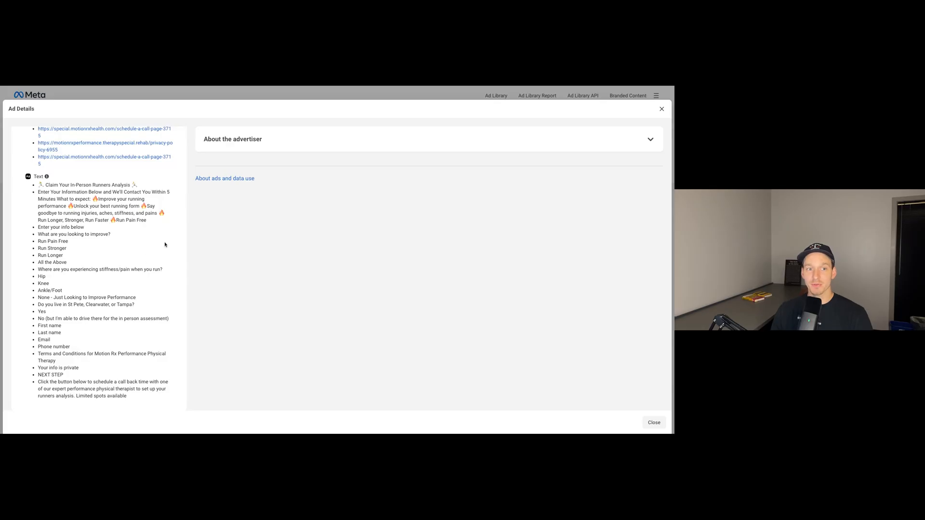
{"action": "scroll", "coordinate": [140, 284], "scroll_direction": "up", "scroll_amount": 1}
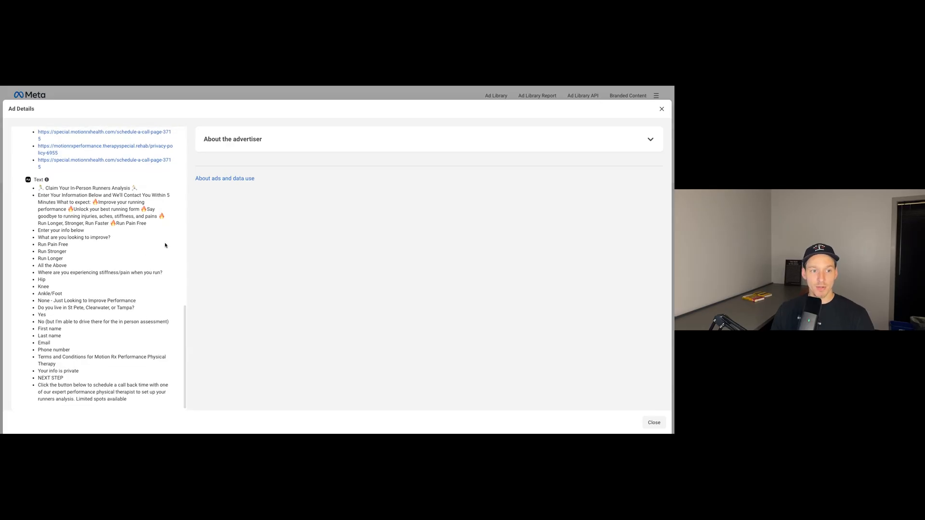
{"action": "scroll", "coordinate": [111, 298], "scroll_direction": "down", "scroll_amount": 1}
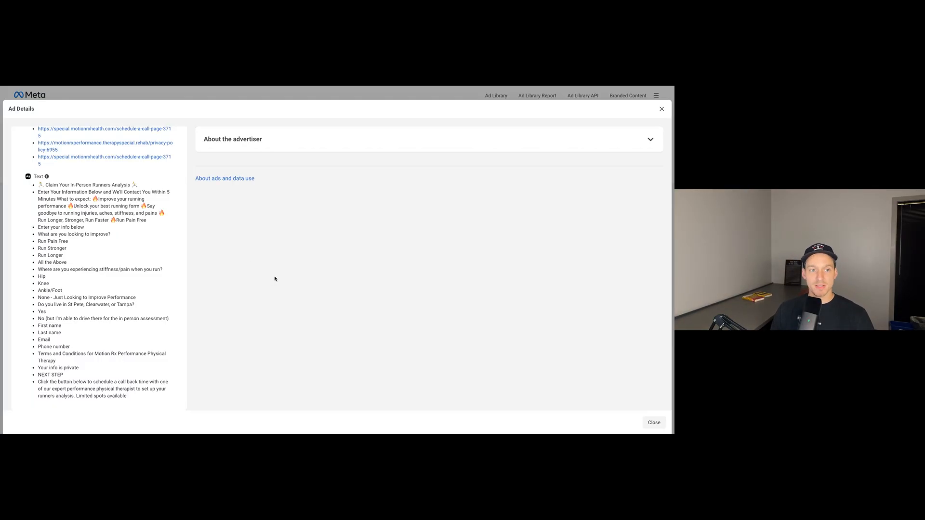
{"action": "scroll", "coordinate": [145, 289], "scroll_direction": "up", "scroll_amount": 2}
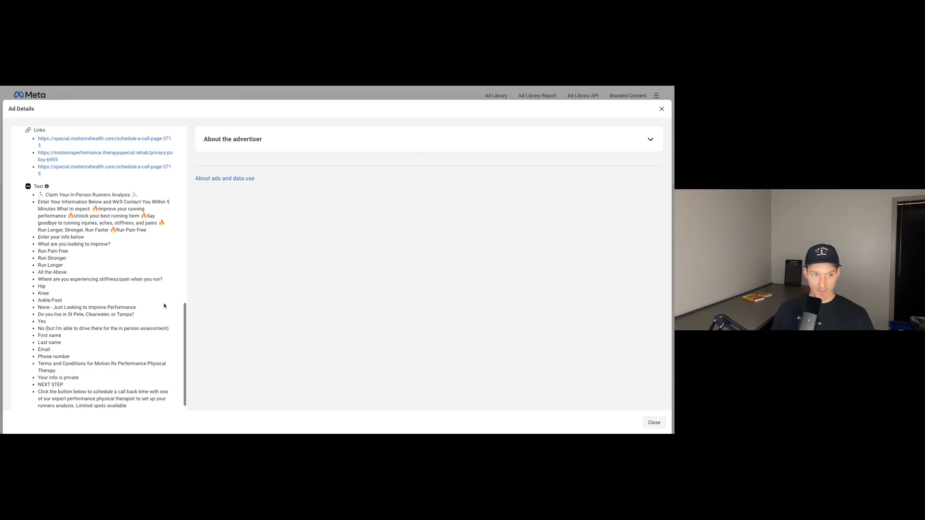
{"action": "scroll", "coordinate": [102, 281], "scroll_direction": "down", "scroll_amount": 2}
{"action": "scroll", "coordinate": [90, 276], "scroll_direction": "up", "scroll_amount": 10}
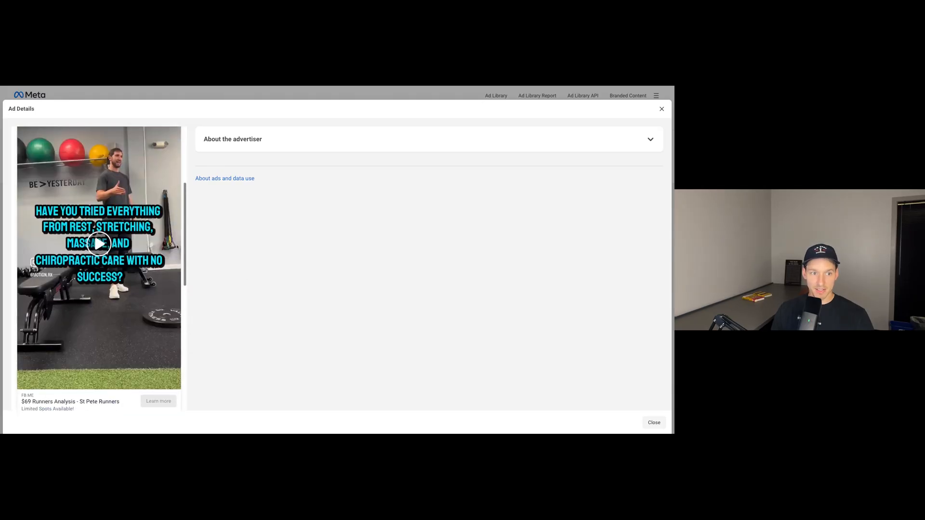
Close the ad details and return to the start of the advertiser's active ads list.
{"action": "left_click", "coordinate": [662, 110]}
{"action": "scroll", "coordinate": [400, 250], "scroll_direction": "up", "scroll_amount": 5}
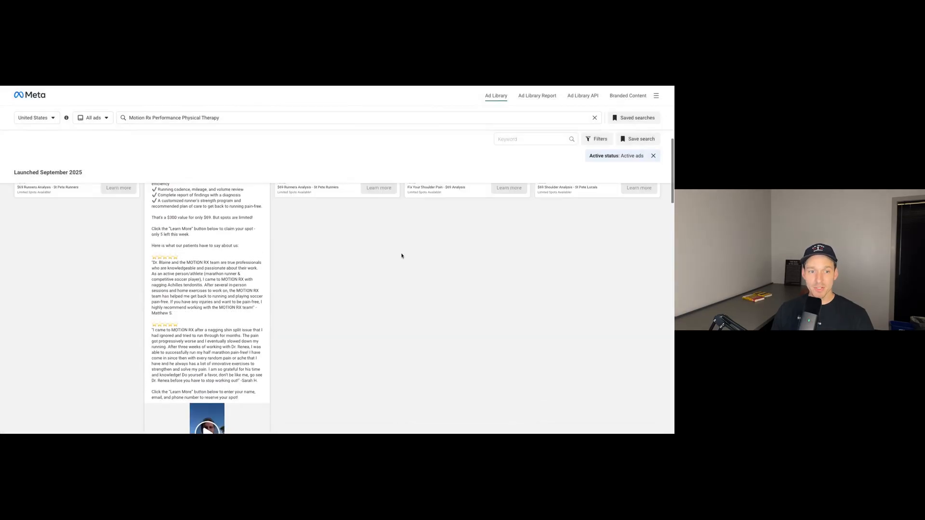
{"action": "scroll", "coordinate": [121, 143], "scroll_direction": "down", "scroll_amount": 1}
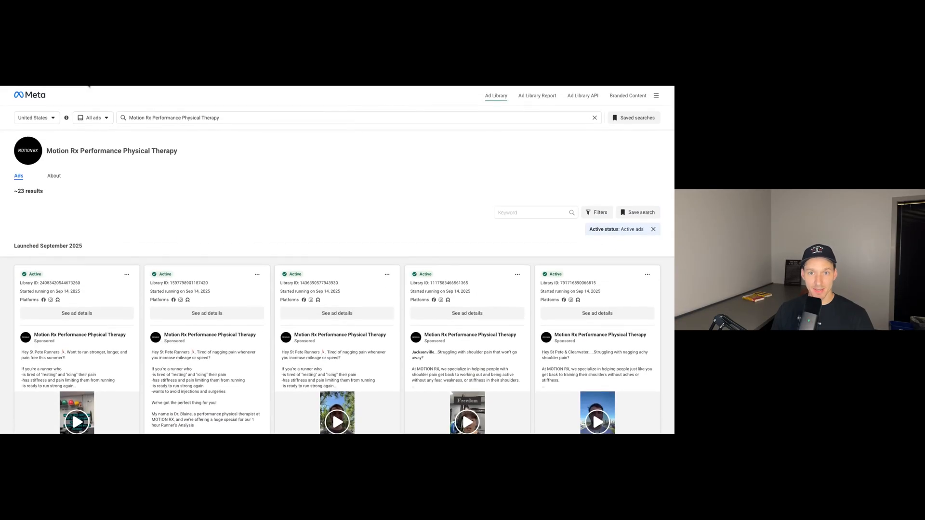
Switch to Meta Ads Manager and view the objectives offered for a new campaign, closing the dialog without creating one.
{"action": "left_click", "coordinate": [89, 85]}
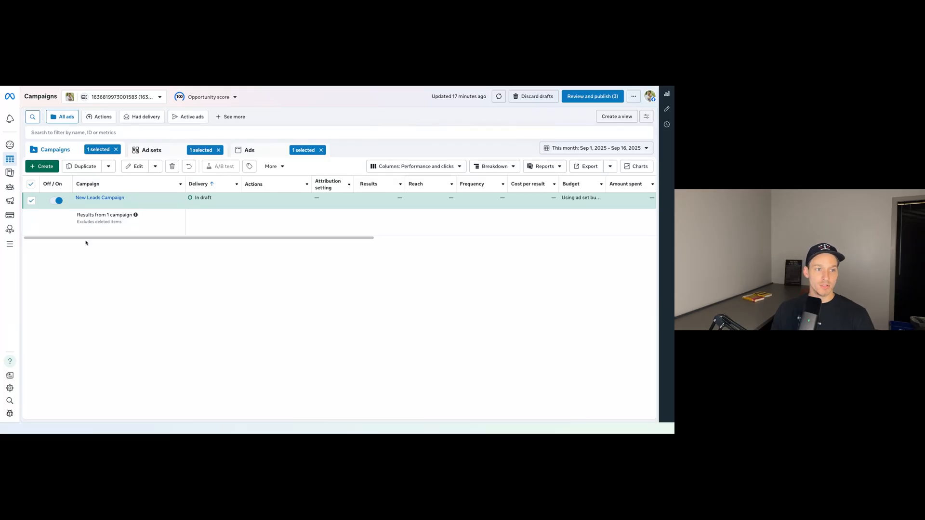
{"action": "left_click", "coordinate": [48, 167]}
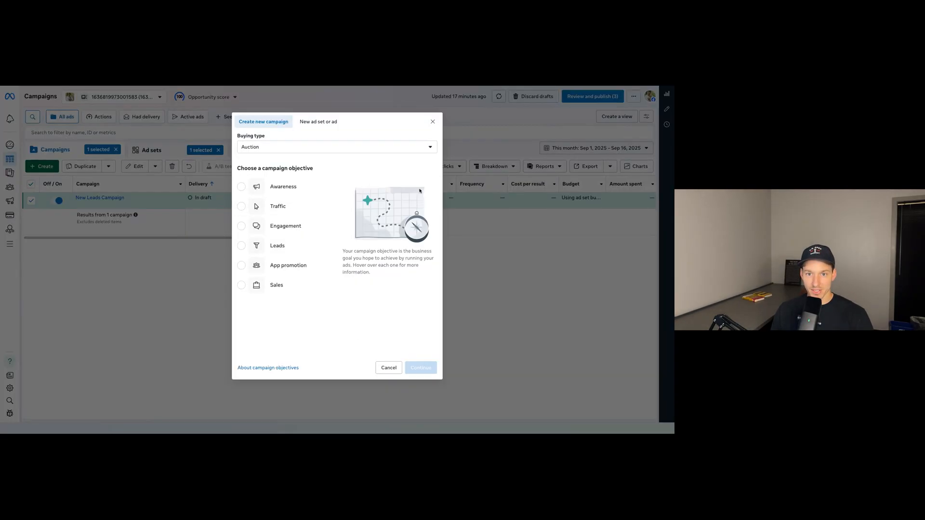
{"action": "left_click", "coordinate": [433, 121]}
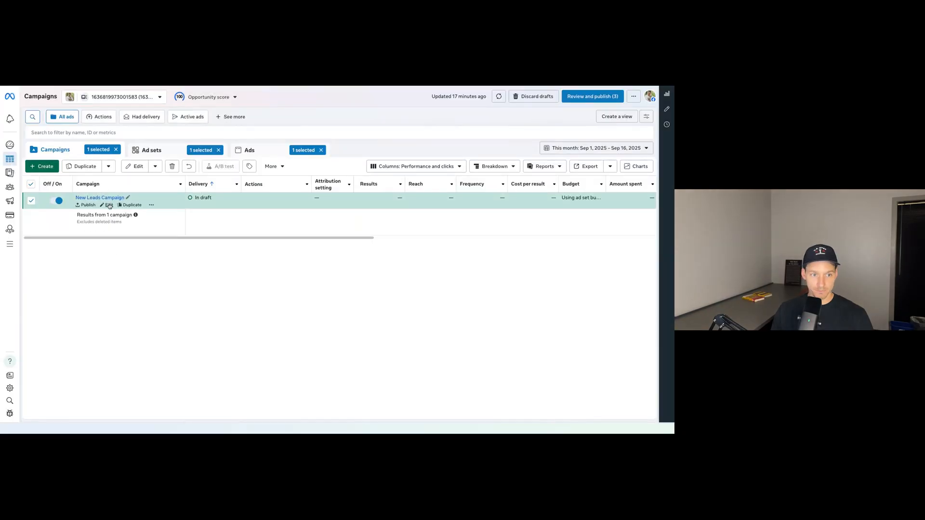
Open the New Leads Campaign draft for editing and review its campaign details, budget strategy and special ad categories.
{"action": "left_click", "coordinate": [108, 205]}
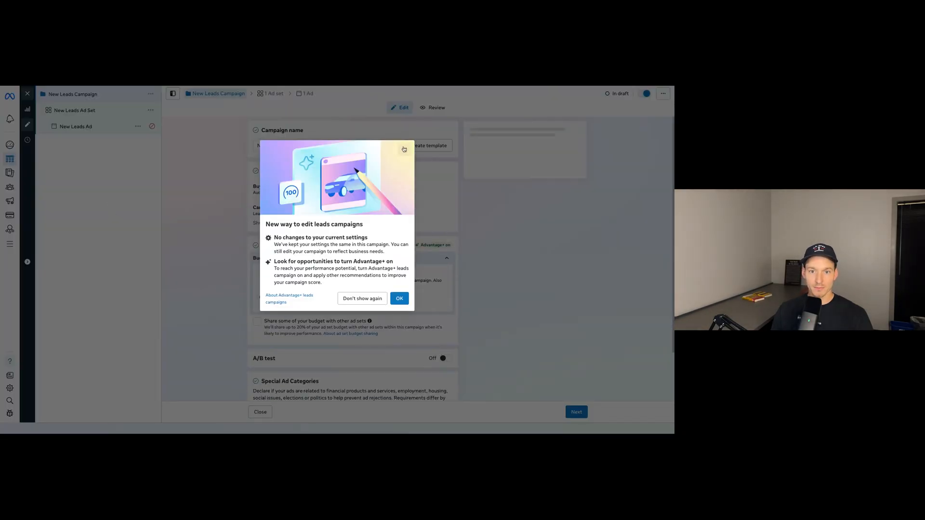
{"action": "left_click", "coordinate": [405, 150]}
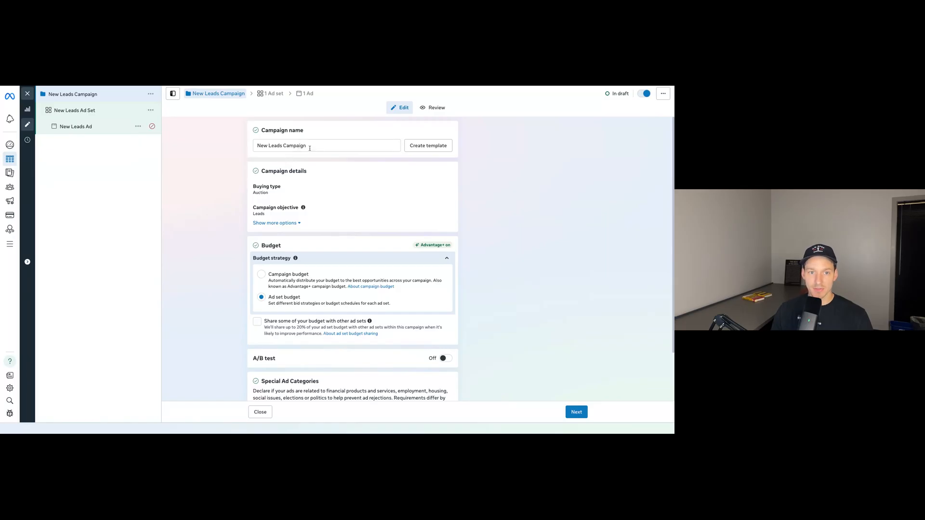
{"action": "scroll", "coordinate": [321, 189], "scroll_direction": "down", "scroll_amount": 1}
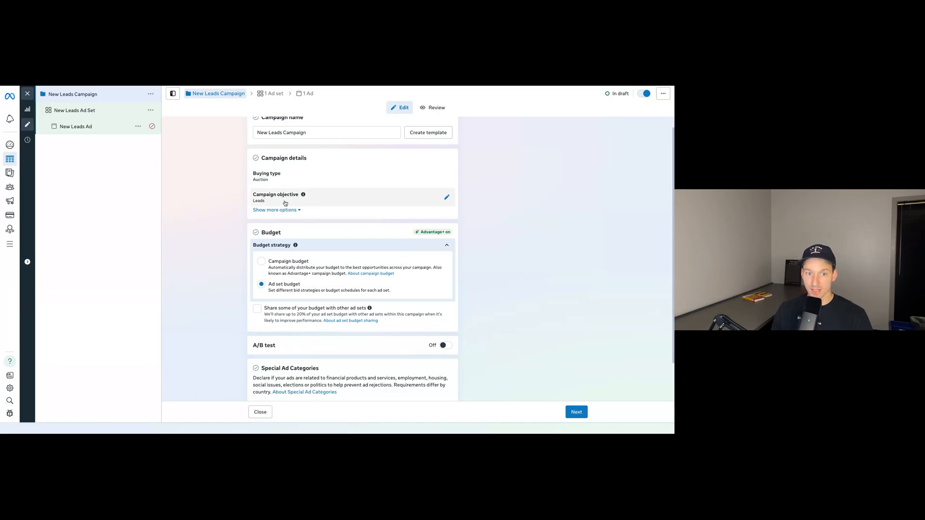
{"action": "scroll", "coordinate": [285, 203], "scroll_direction": "down", "scroll_amount": 2}
{"action": "scroll", "coordinate": [285, 204], "scroll_direction": "down", "scroll_amount": 2}
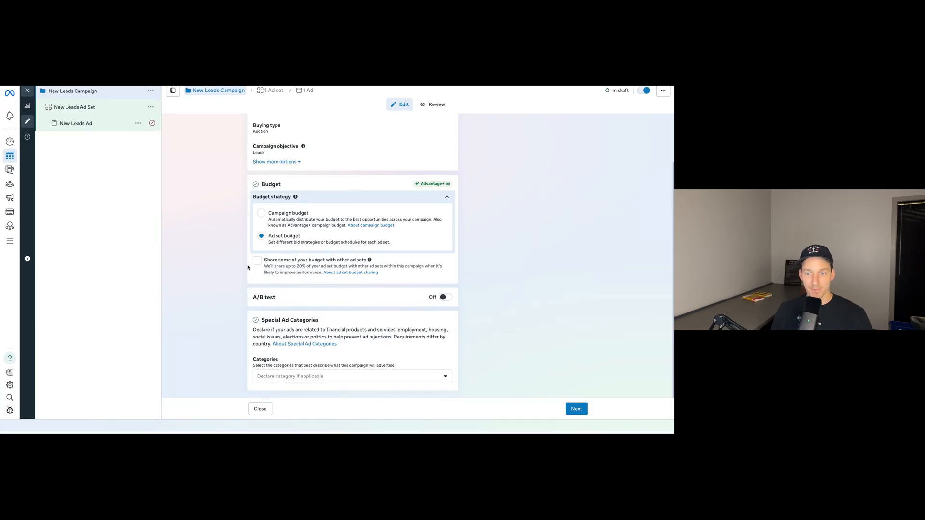
Continue to the campaign's ad set and rename it as "$79 eval offer creative 1".
{"action": "left_click", "coordinate": [582, 413]}
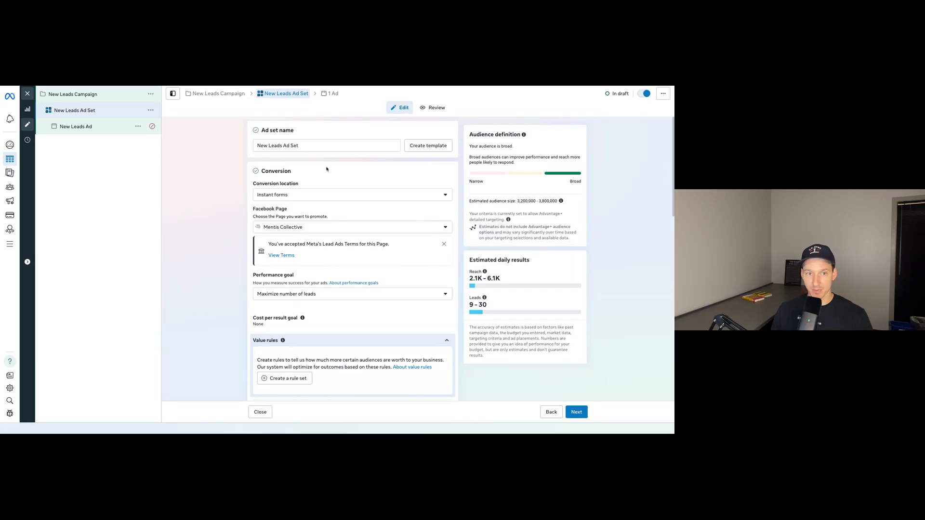
{"action": "left_click", "coordinate": [307, 144]}
{"action": "key", "text": "ctrl+a"}
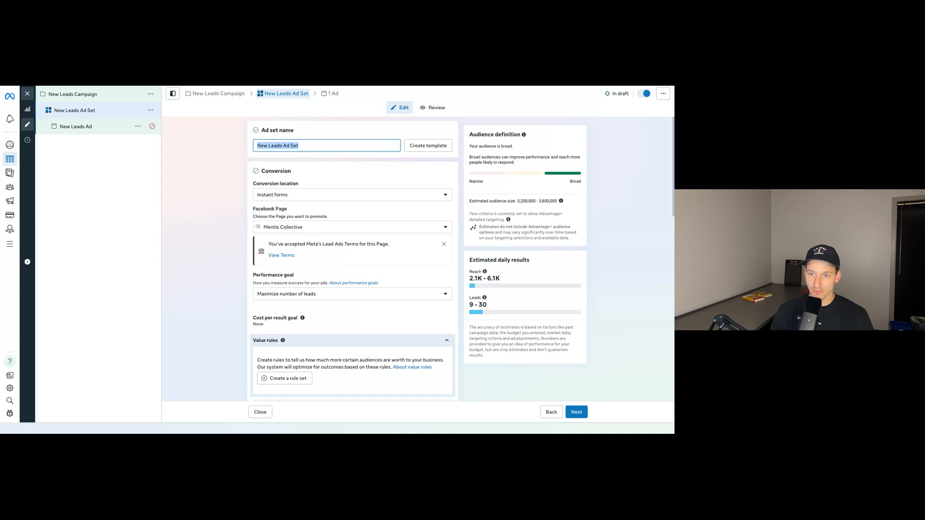
{"action": "type", "text": "$"}
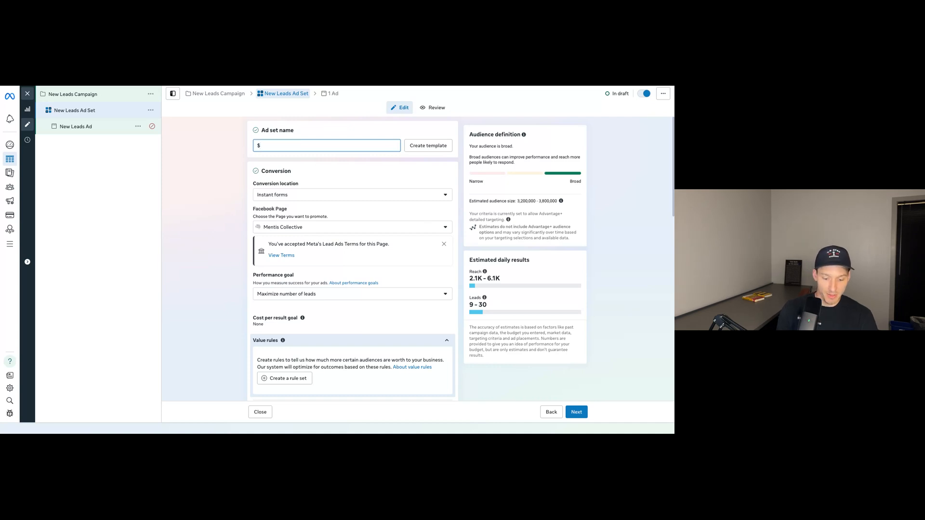
{"action": "type", "text": "79 eval offer creative"}
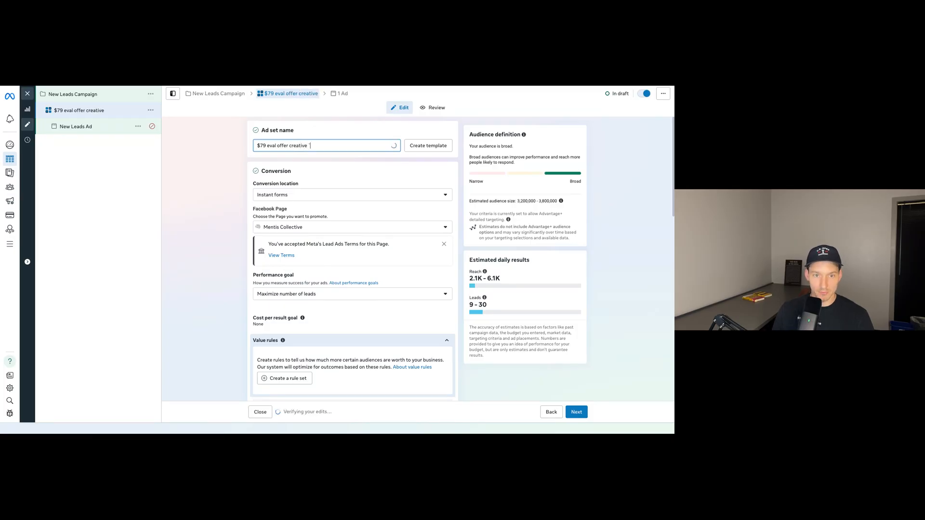
{"action": "type", "text": " 1"}
Look through the ad set's conversion location options and choose Instant forms.
{"action": "scroll", "coordinate": [332, 177], "scroll_direction": "down", "scroll_amount": 1}
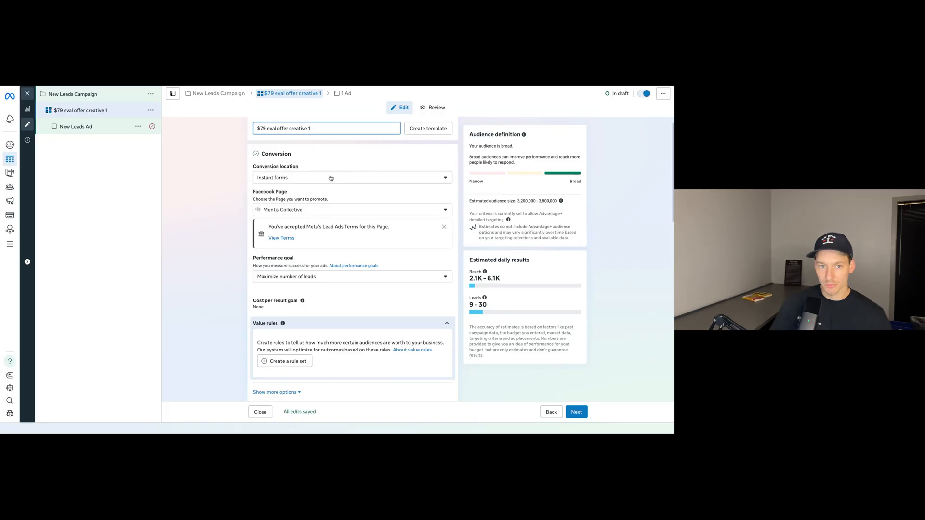
{"action": "left_click", "coordinate": [332, 178]}
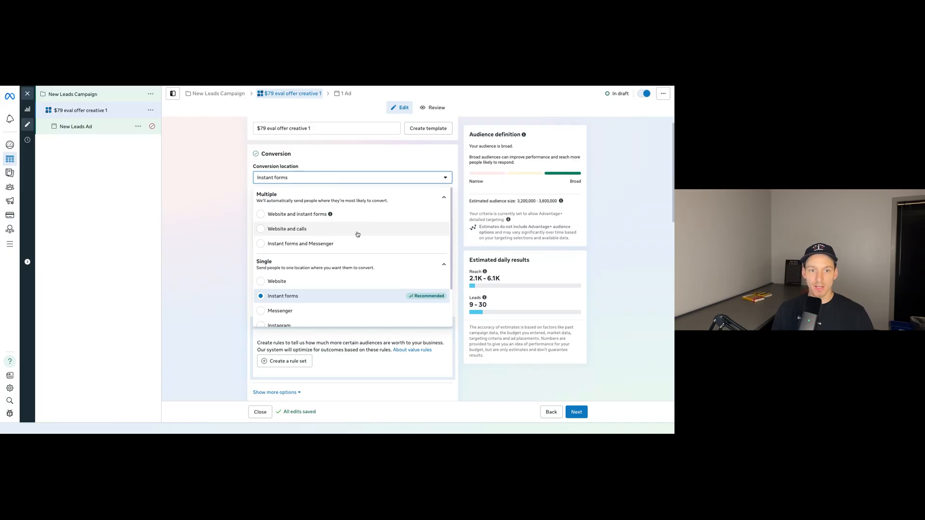
{"action": "scroll", "coordinate": [357, 235], "scroll_direction": "down", "scroll_amount": 2}
{"action": "scroll", "coordinate": [359, 236], "scroll_direction": "up", "scroll_amount": 2}
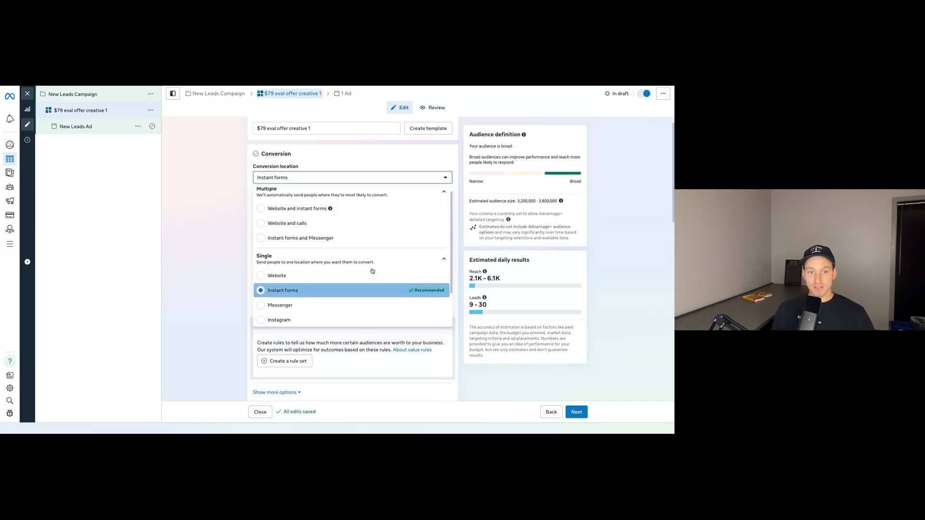
{"action": "left_click", "coordinate": [366, 290]}
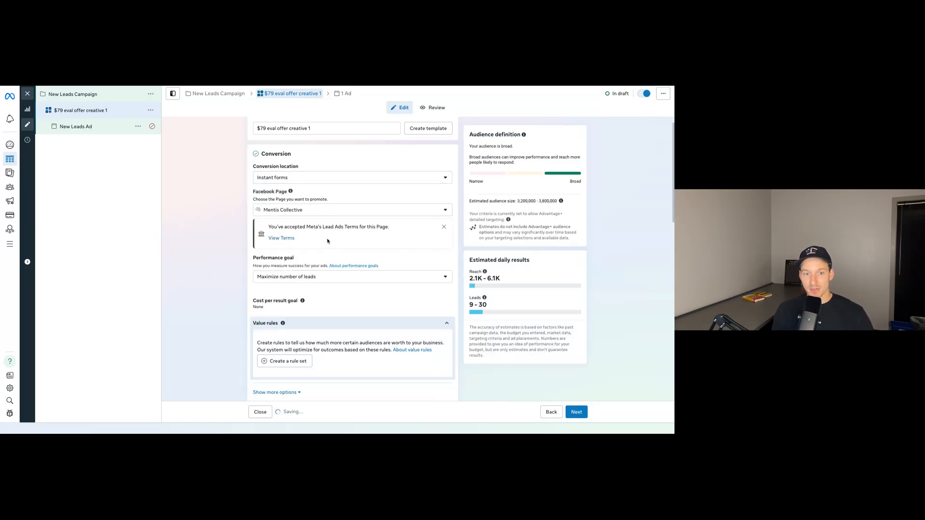
Set the ad set's performance goal to Maximize number of conversion leads.
{"action": "scroll", "coordinate": [318, 238], "scroll_direction": "down", "scroll_amount": 1}
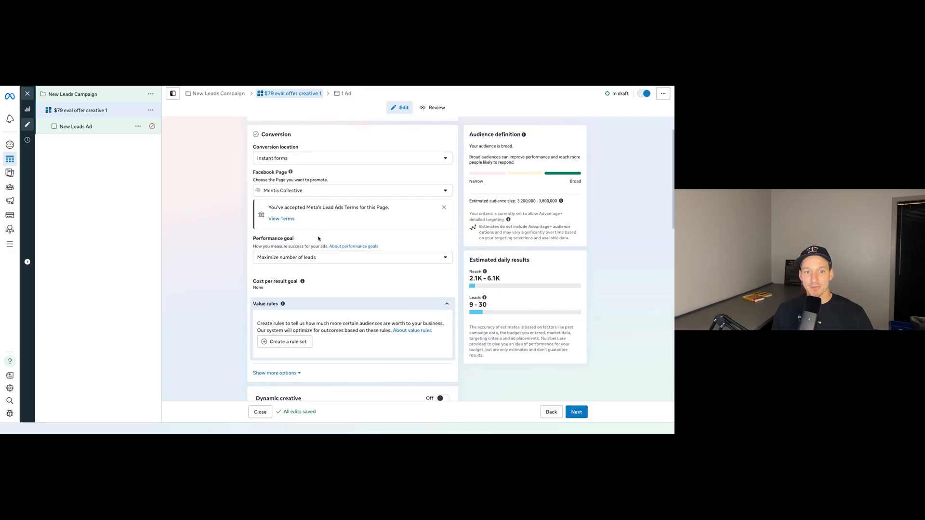
{"action": "left_click", "coordinate": [447, 259]}
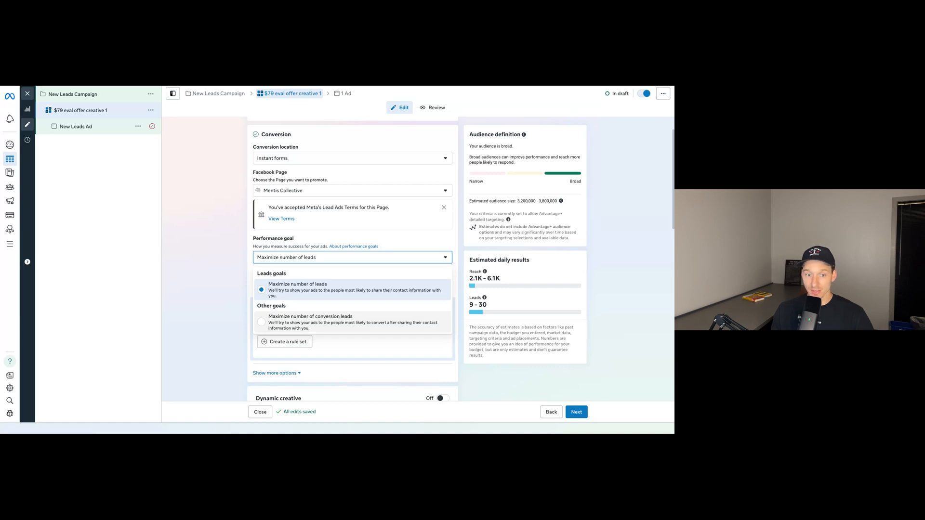
{"action": "left_click", "coordinate": [328, 324]}
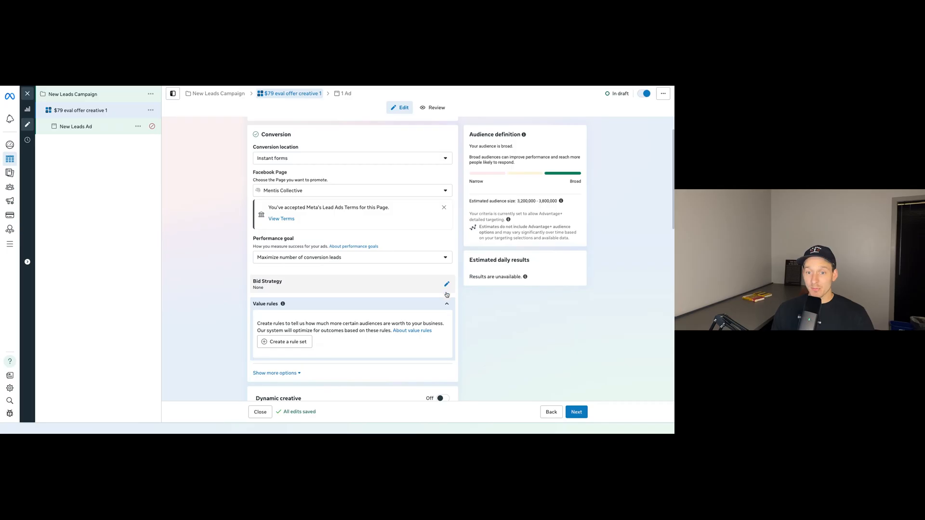
Examine the ad set's value rules, dynamic creative, budget and schedule, audience controls and placements settings.
{"action": "scroll", "coordinate": [470, 299], "scroll_direction": "down", "scroll_amount": 1}
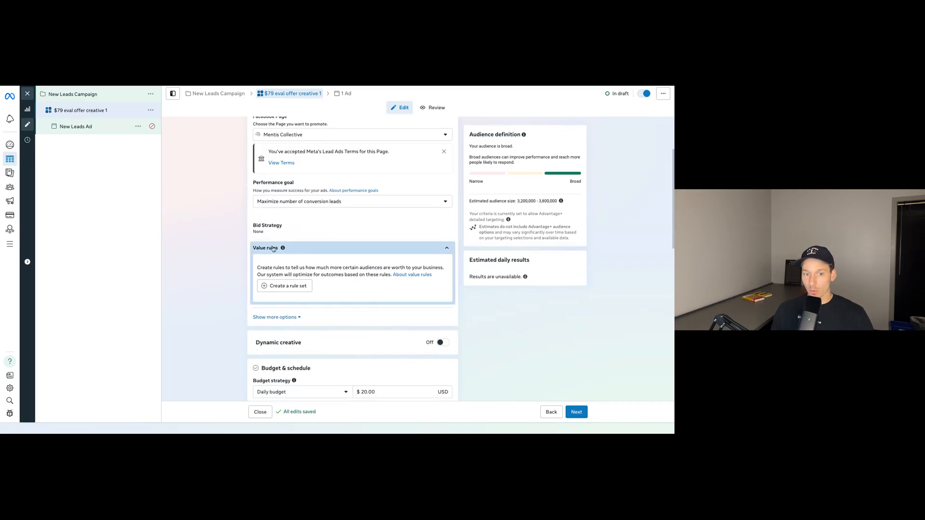
{"action": "scroll", "coordinate": [478, 338], "scroll_direction": "down", "scroll_amount": 2}
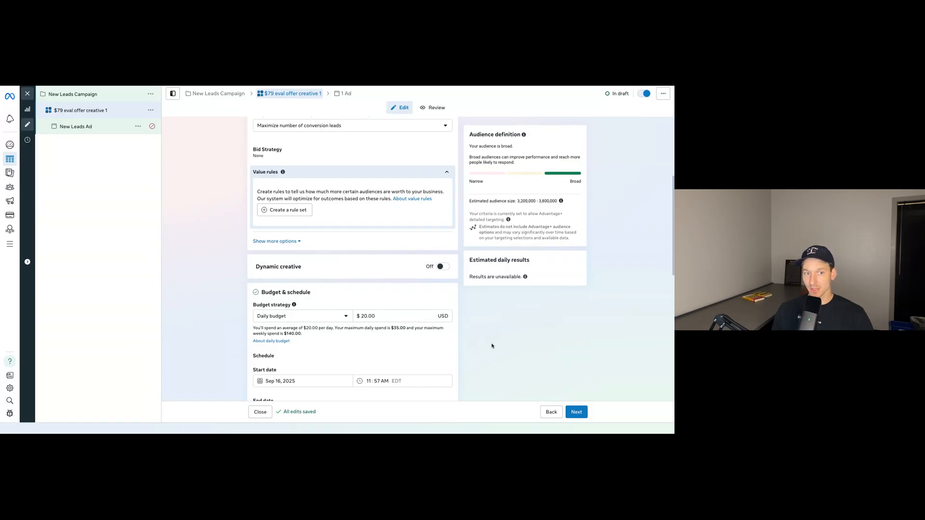
{"action": "mouse_move", "coordinate": [444, 267]}
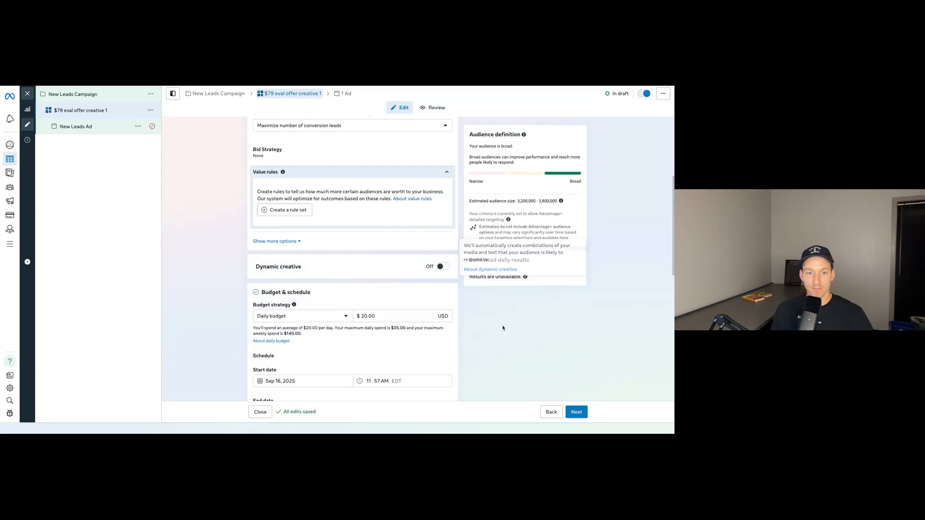
{"action": "scroll", "coordinate": [383, 193], "scroll_direction": "down", "scroll_amount": 3}
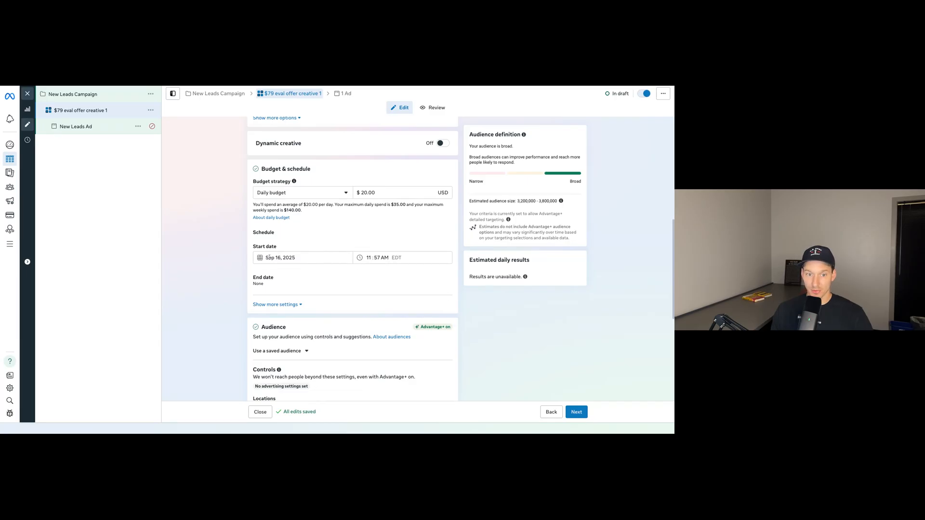
{"action": "scroll", "coordinate": [508, 316], "scroll_direction": "down", "scroll_amount": 1}
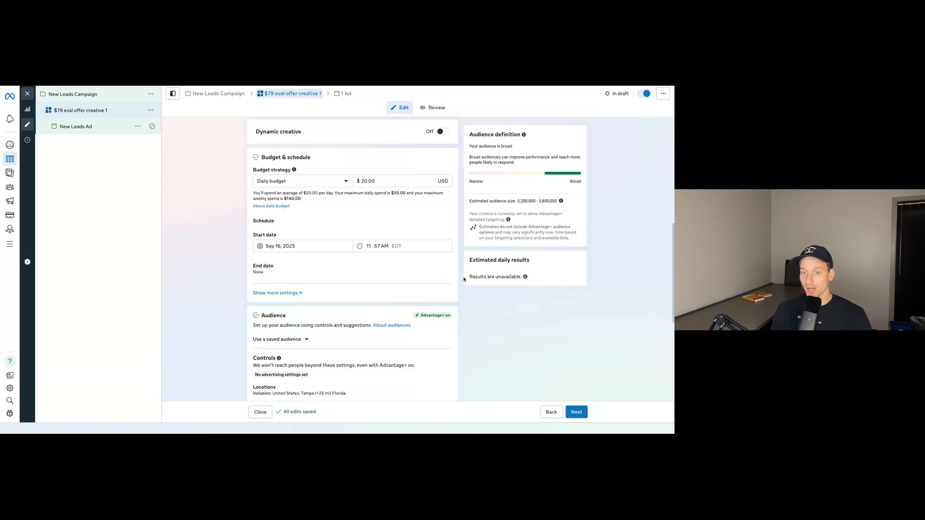
{"action": "scroll", "coordinate": [457, 289], "scroll_direction": "down", "scroll_amount": 2}
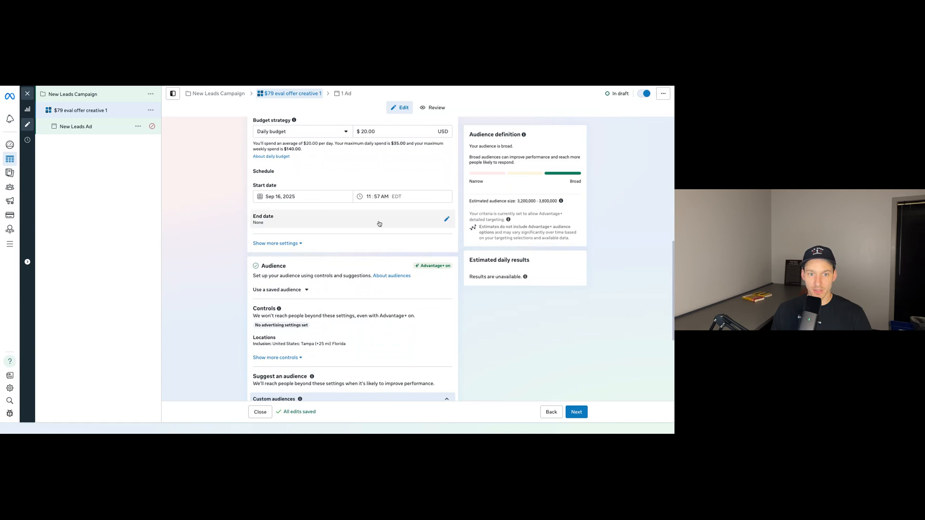
{"action": "scroll", "coordinate": [477, 296], "scroll_direction": "down", "scroll_amount": 4}
{"action": "scroll", "coordinate": [477, 311], "scroll_direction": "down", "scroll_amount": 2}
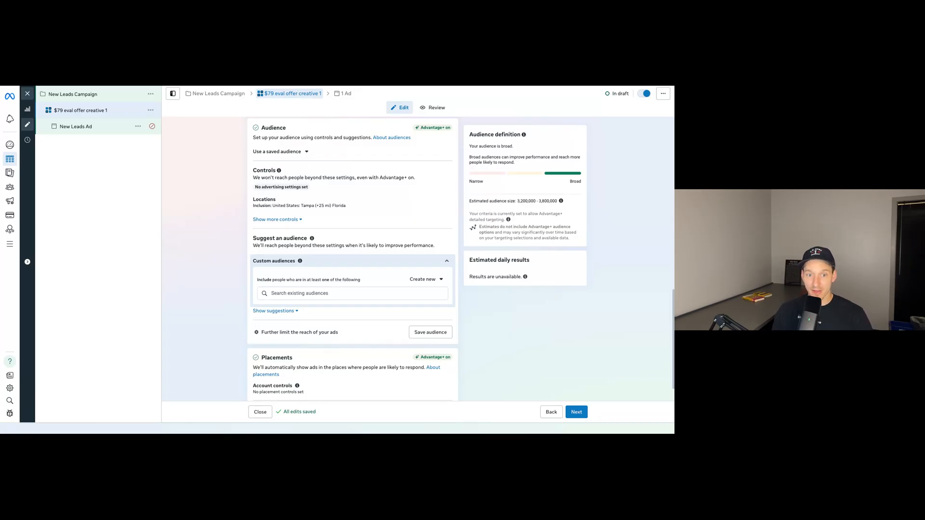
{"action": "scroll", "coordinate": [463, 264], "scroll_direction": "down", "scroll_amount": 1}
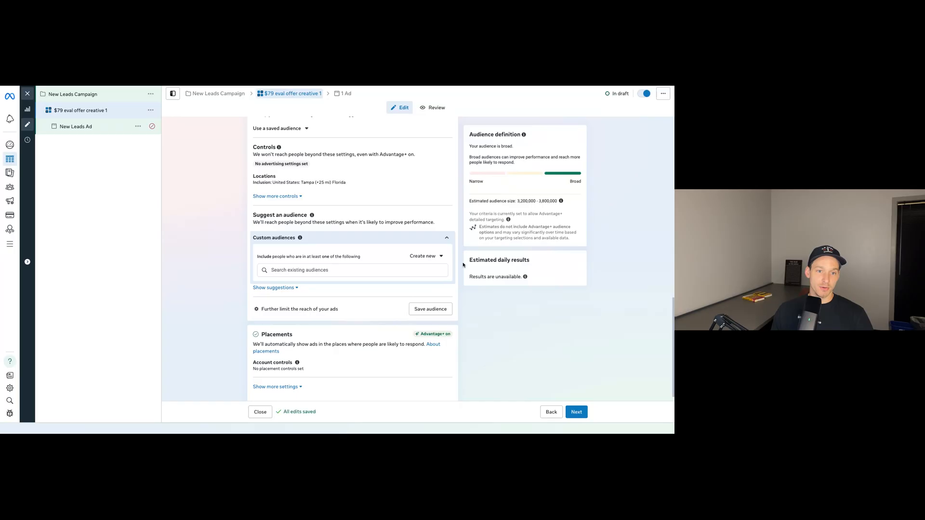
Open the audience's location settings and examine the radius options and map coverage for Tampa, Florida.
{"action": "scroll", "coordinate": [463, 264], "scroll_direction": "up", "scroll_amount": 1}
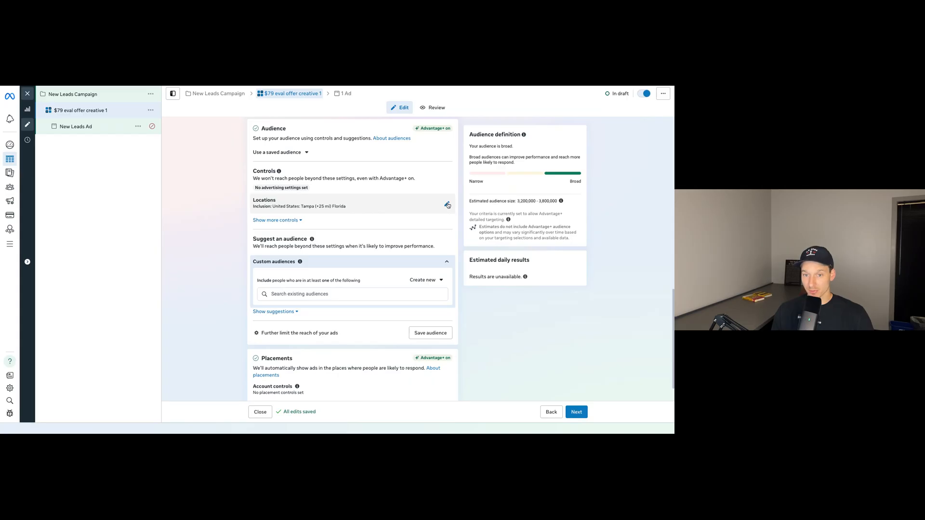
{"action": "left_click", "coordinate": [448, 205]}
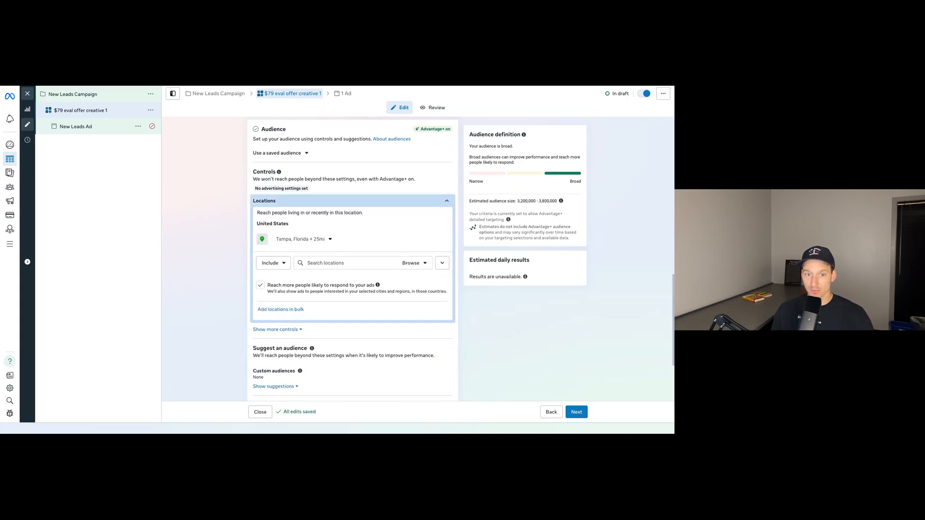
{"action": "left_click", "coordinate": [443, 266]}
{"action": "left_click", "coordinate": [312, 241]}
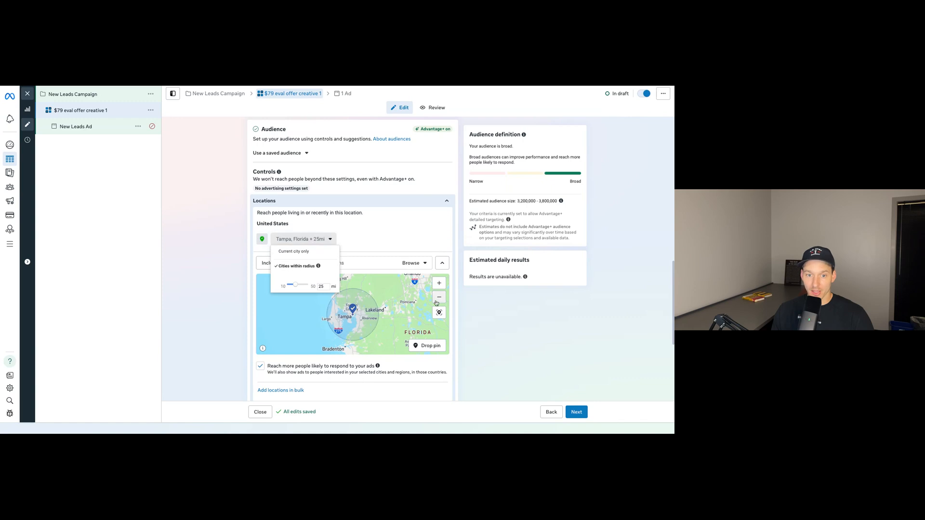
{"action": "left_click", "coordinate": [331, 239]}
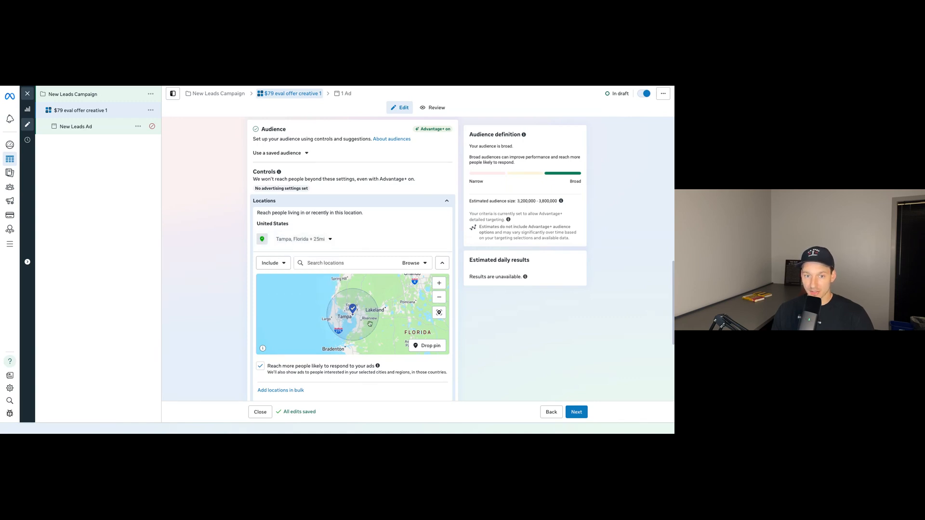
{"action": "scroll", "coordinate": [359, 327], "scroll_direction": "up", "scroll_amount": 3}
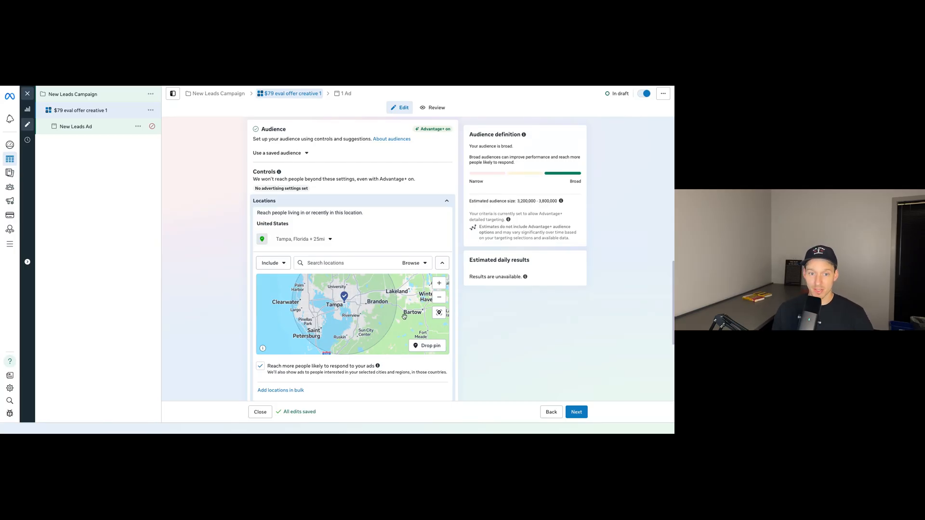
{"action": "left_click", "coordinate": [303, 239]}
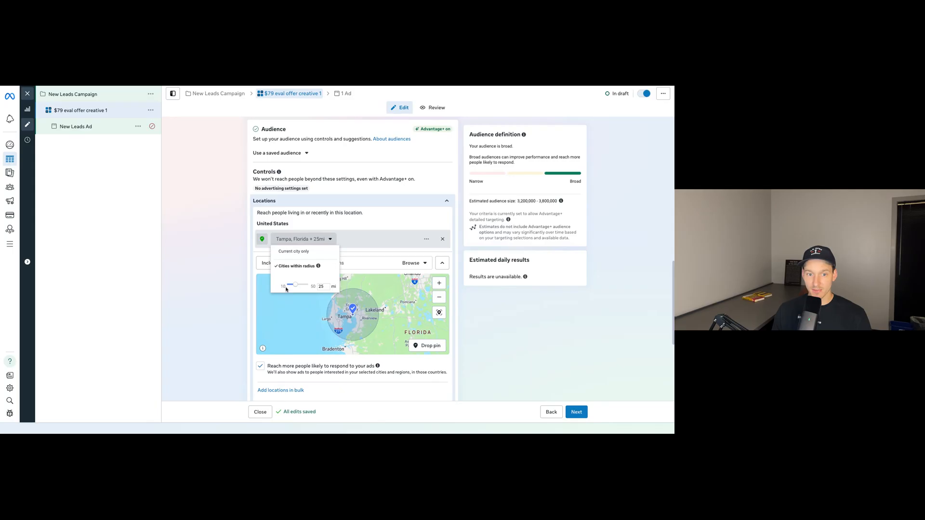
{"action": "left_click", "coordinate": [332, 238]}
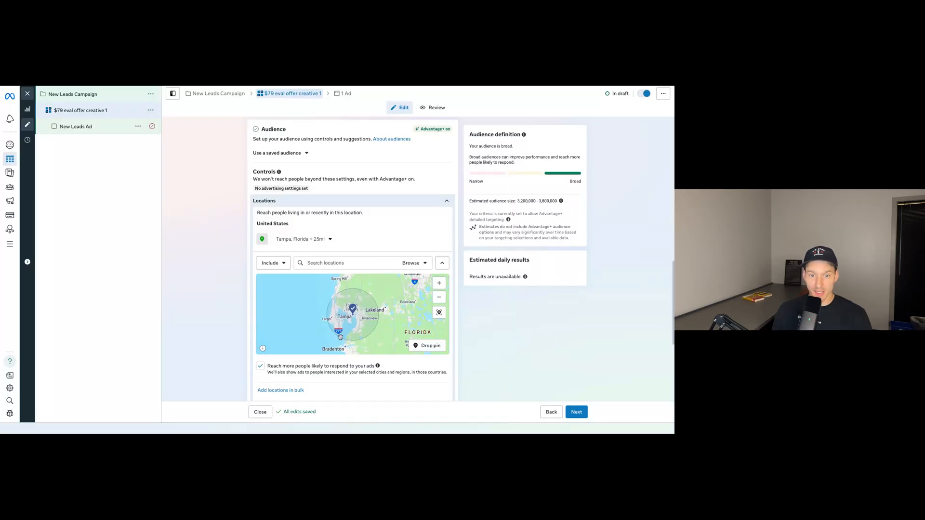
{"action": "scroll", "coordinate": [333, 323], "scroll_direction": "up", "scroll_amount": 3}
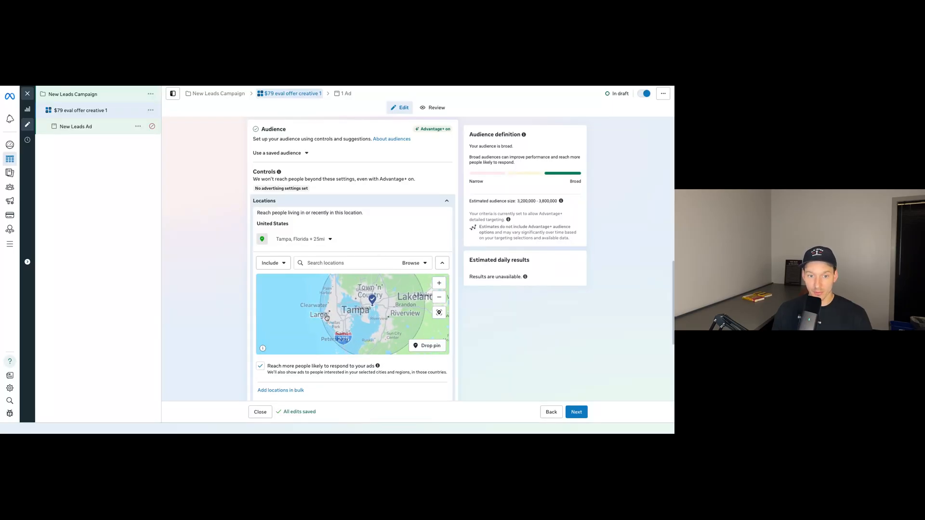
{"action": "scroll", "coordinate": [345, 319], "scroll_direction": "down", "scroll_amount": 3}
{"action": "scroll", "coordinate": [345, 319], "scroll_direction": "up", "scroll_amount": 3}
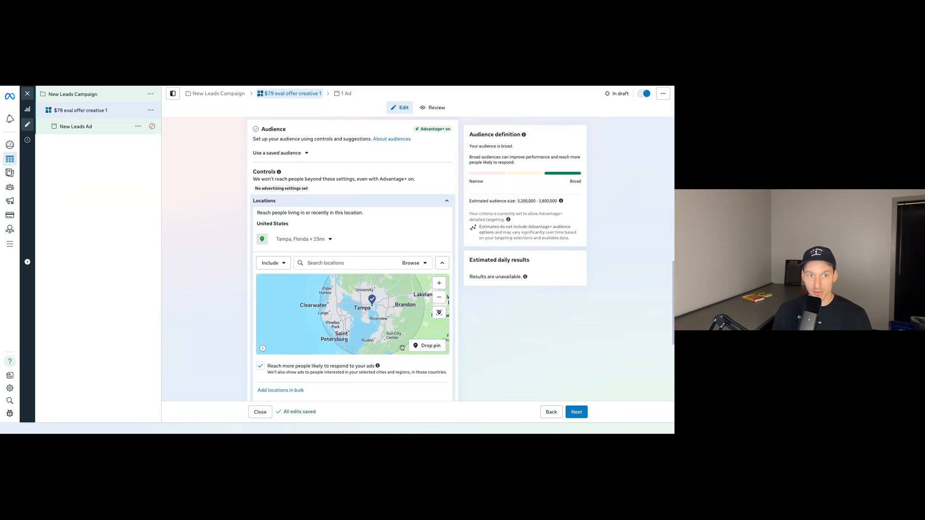
Turn off reaching more people likely to respond to the ads in the audience's location settings.
{"action": "scroll", "coordinate": [385, 373], "scroll_direction": "down", "scroll_amount": 1}
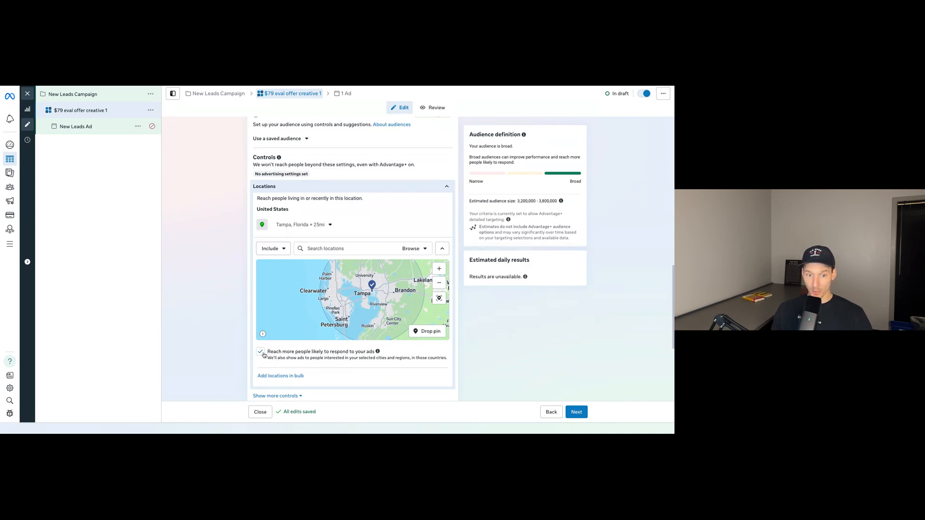
{"action": "scroll", "coordinate": [258, 357], "scroll_direction": "down", "scroll_amount": 1}
{"action": "scroll", "coordinate": [258, 357], "scroll_direction": "down", "scroll_amount": 1}
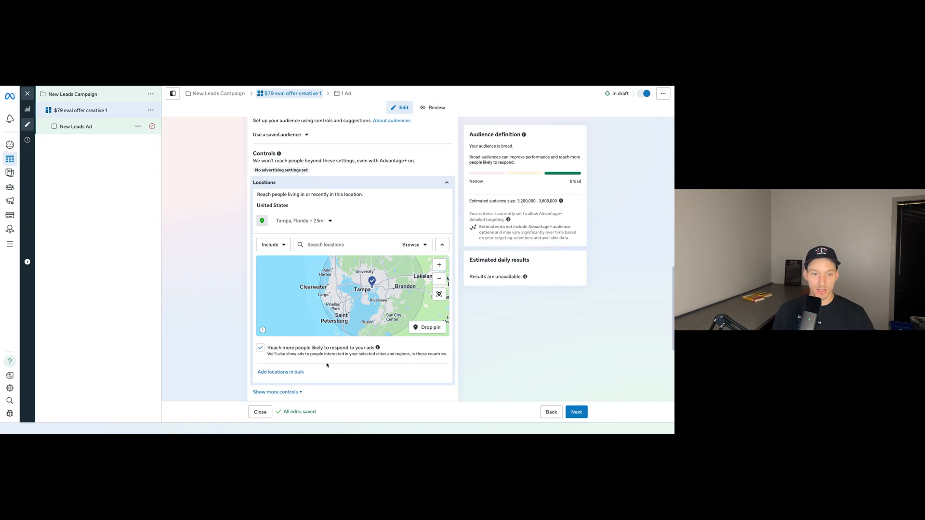
{"action": "left_click", "coordinate": [260, 347]}
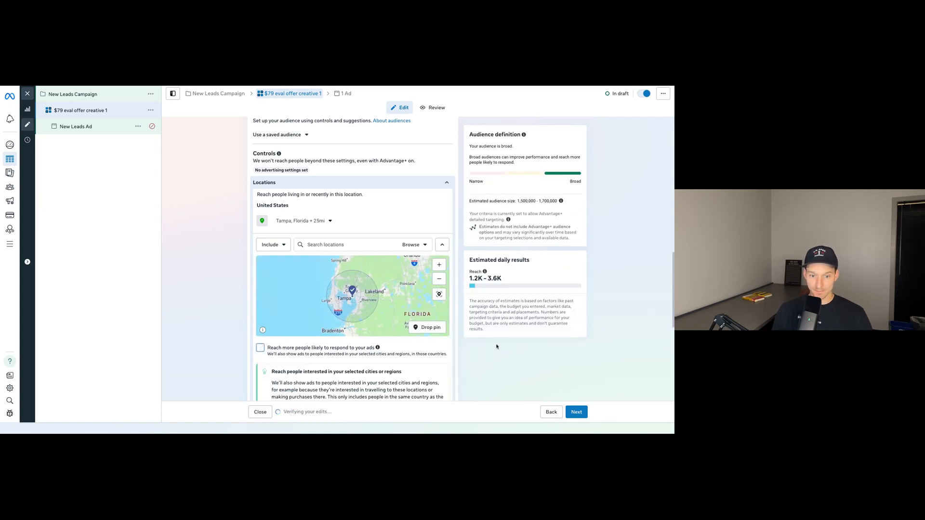
{"action": "scroll", "coordinate": [491, 347], "scroll_direction": "down", "scroll_amount": 2}
{"action": "scroll", "coordinate": [492, 347], "scroll_direction": "down", "scroll_amount": 2}
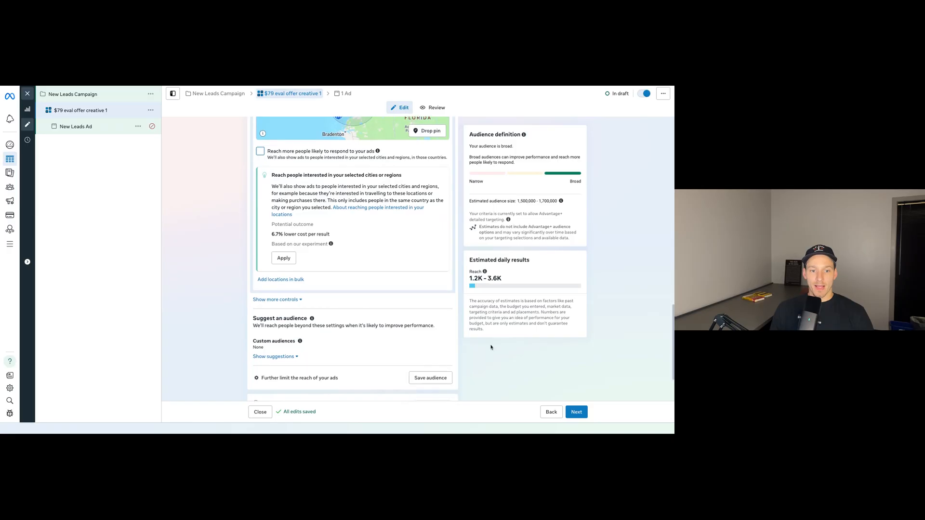
{"action": "scroll", "coordinate": [491, 347], "scroll_direction": "up", "scroll_amount": 5}
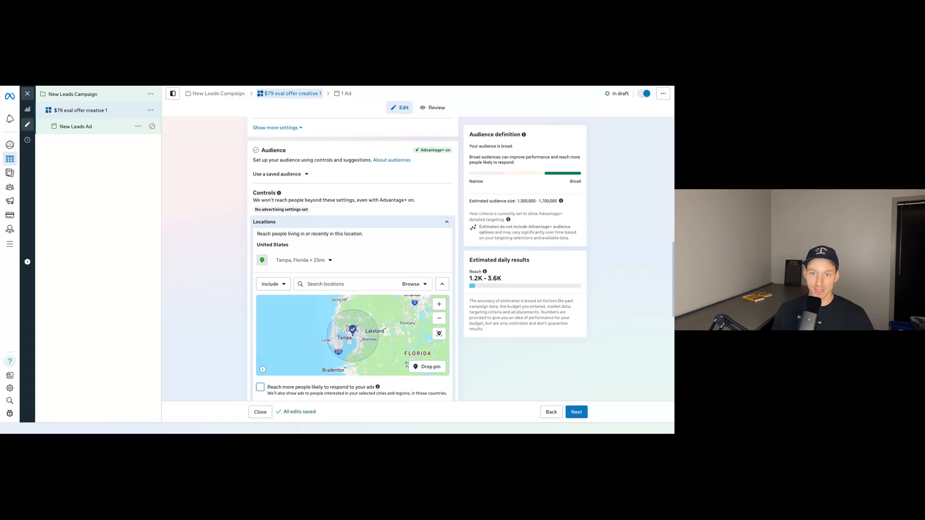
Further limit the reach of the ads by switching the audience out of its current Advantage+ setup.
{"action": "scroll", "coordinate": [466, 236], "scroll_direction": "down", "scroll_amount": 5}
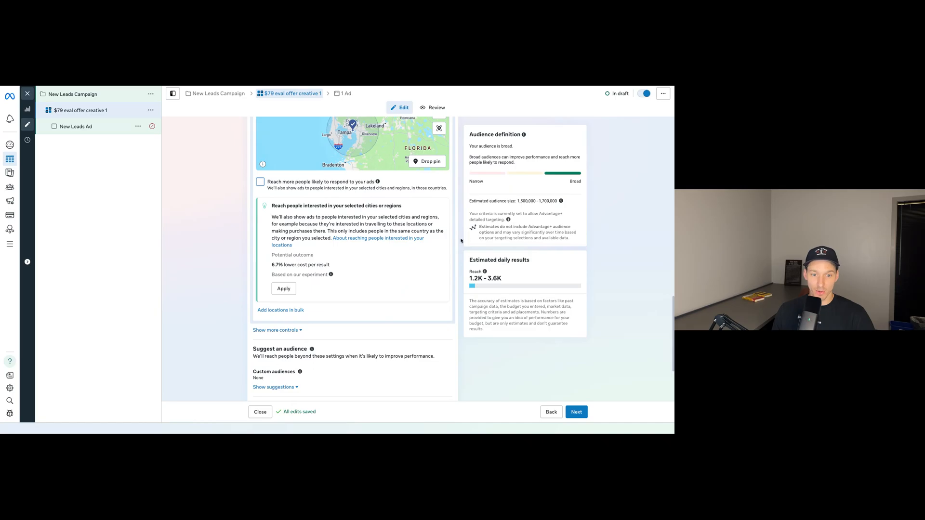
{"action": "scroll", "coordinate": [458, 241], "scroll_direction": "down", "scroll_amount": 2}
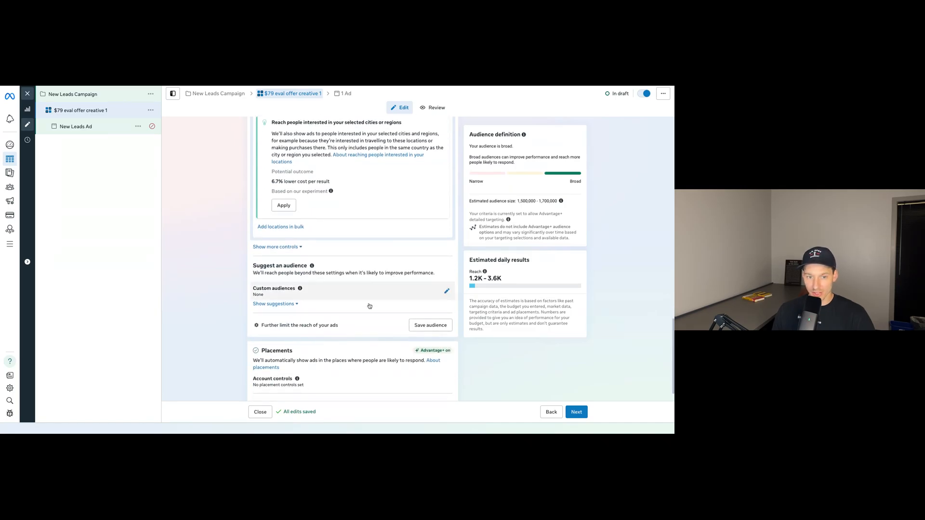
{"action": "left_click", "coordinate": [301, 327]}
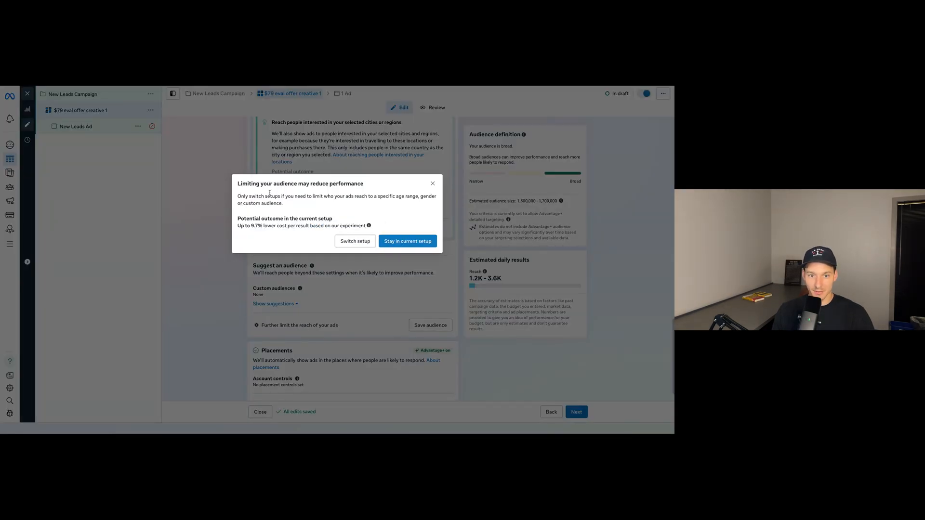
{"action": "left_click", "coordinate": [346, 242]}
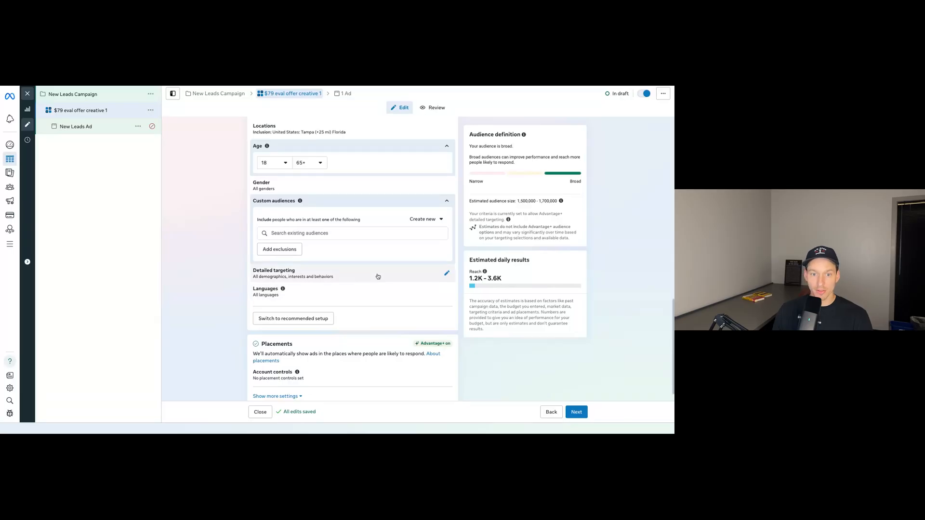
Add the Golf (sport) interest to the audience's detailed targeting.
{"action": "left_click", "coordinate": [445, 275]}
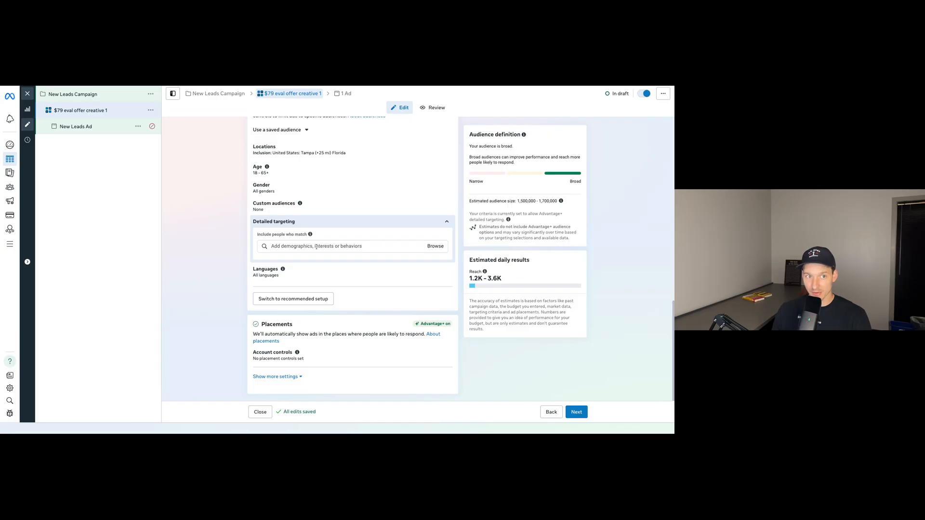
{"action": "scroll", "coordinate": [290, 184], "scroll_direction": "up", "scroll_amount": 1}
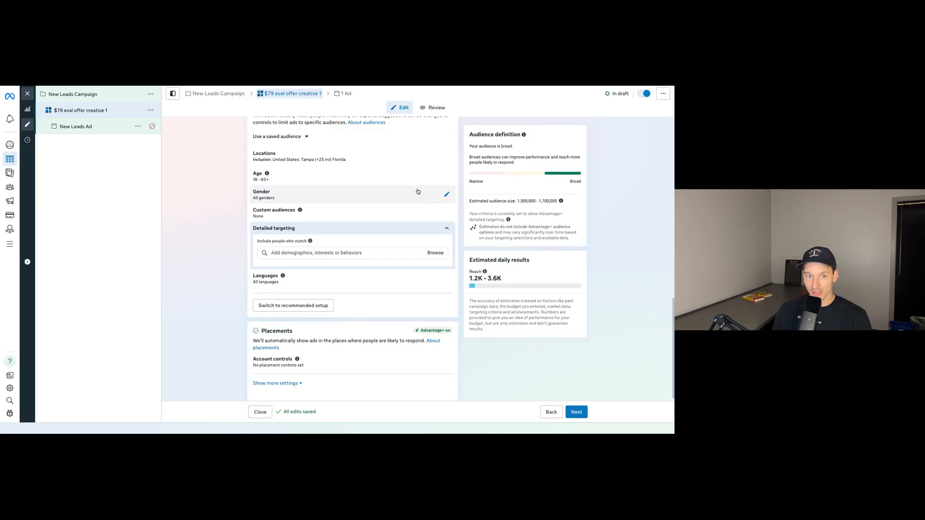
{"action": "left_click", "coordinate": [344, 254]}
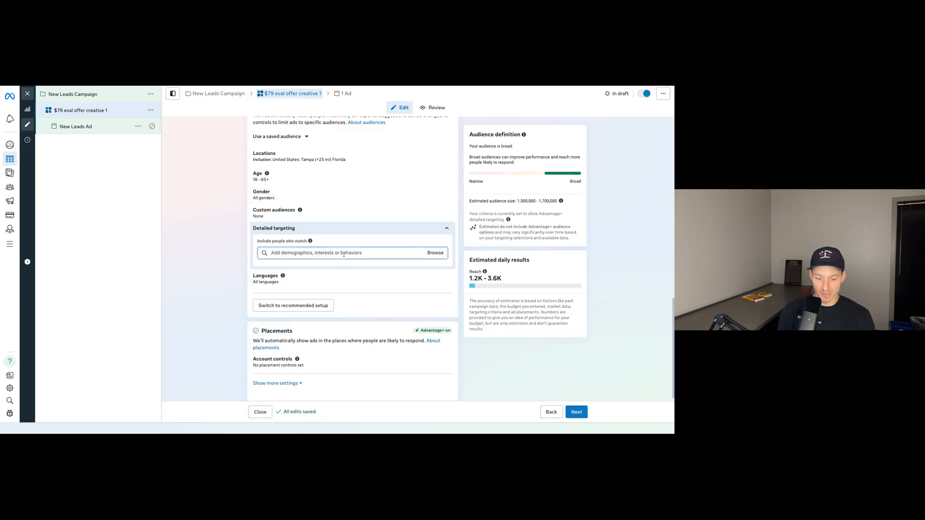
{"action": "type", "text": "golf"}
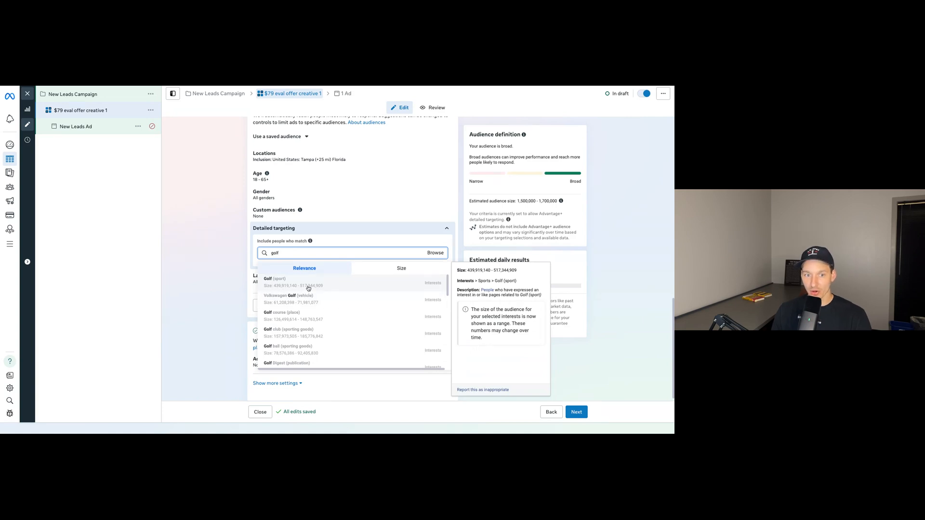
{"action": "left_click", "coordinate": [309, 288]}
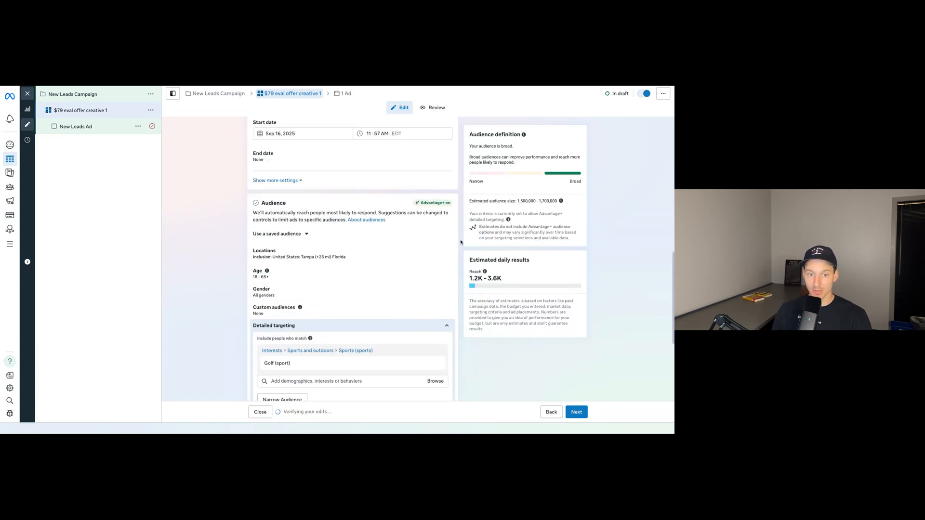
Review the ad set's detailed targeting and placements, then its name, conversion, performance goal, budget, schedule and audience settings.
{"action": "scroll", "coordinate": [458, 257], "scroll_direction": "down", "scroll_amount": 1}
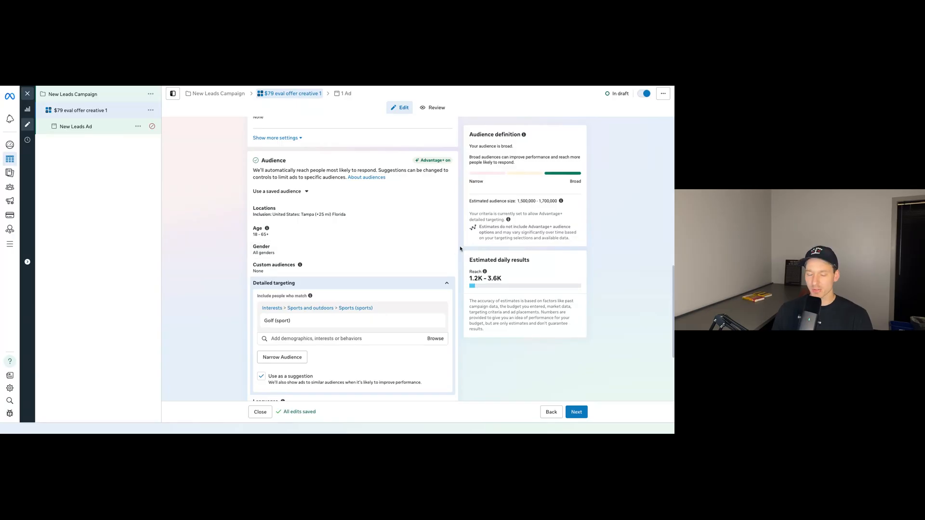
{"action": "scroll", "coordinate": [432, 291], "scroll_direction": "down", "scroll_amount": 3}
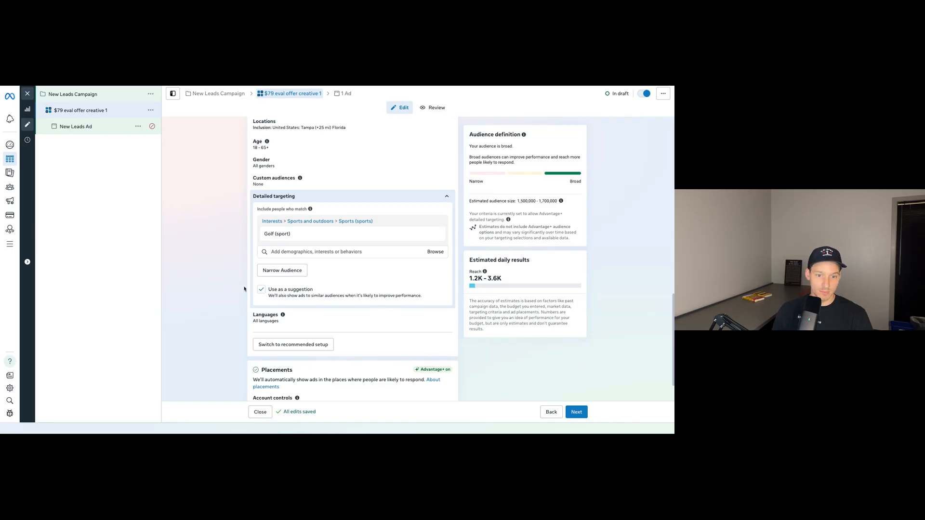
{"action": "scroll", "coordinate": [427, 341], "scroll_direction": "down", "scroll_amount": 1}
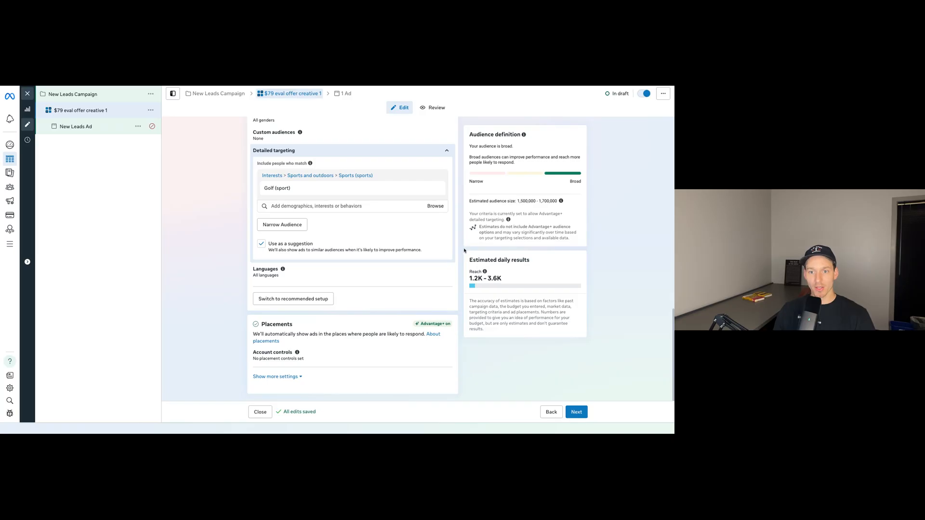
{"action": "scroll", "coordinate": [463, 253], "scroll_direction": "up", "scroll_amount": 4}
{"action": "scroll", "coordinate": [462, 252], "scroll_direction": "up", "scroll_amount": 5}
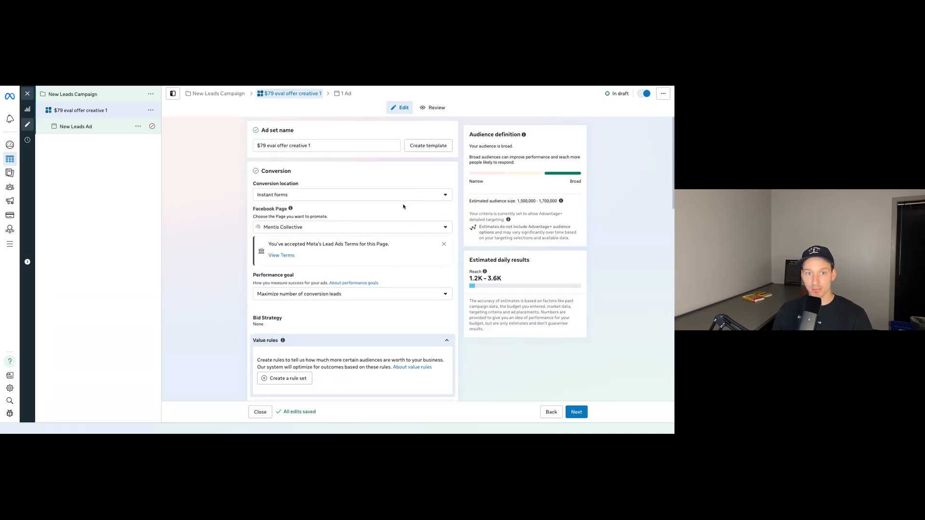
{"action": "left_click", "coordinate": [320, 145]}
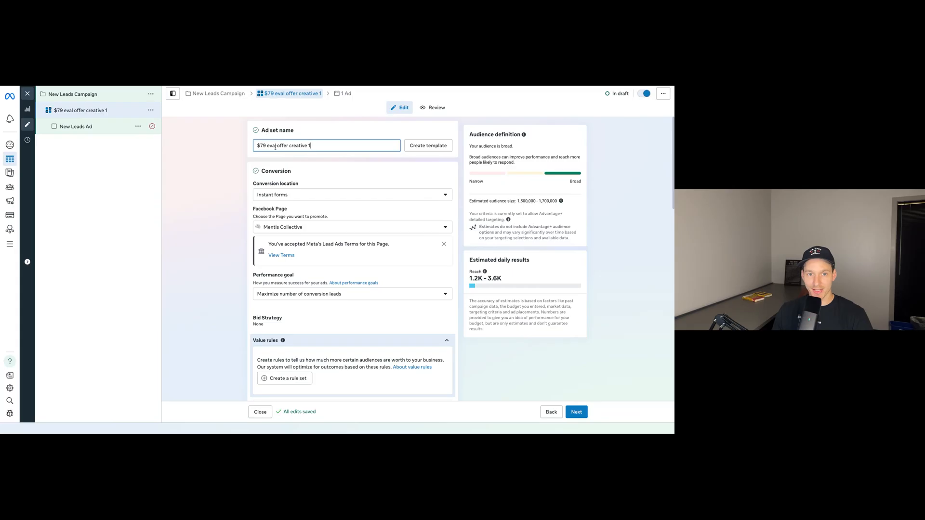
{"action": "scroll", "coordinate": [335, 167], "scroll_direction": "down", "scroll_amount": 1}
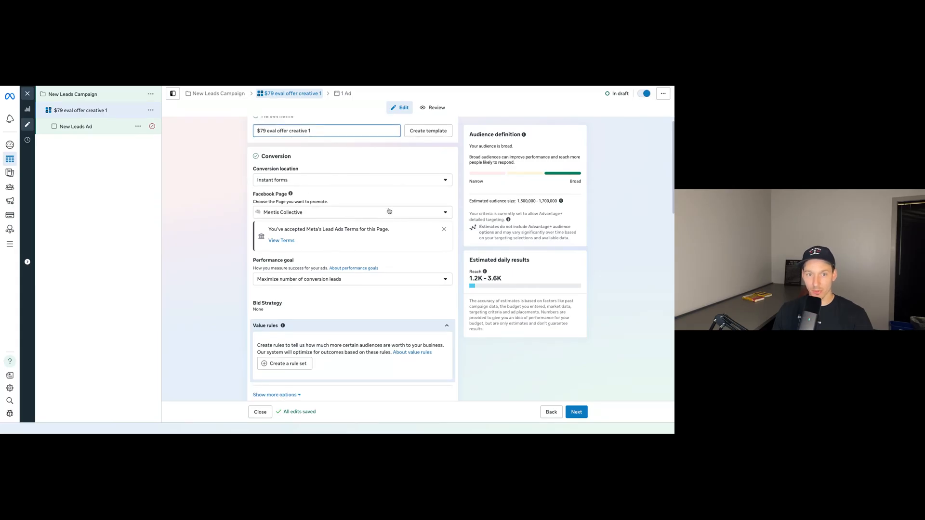
{"action": "scroll", "coordinate": [312, 212], "scroll_direction": "down", "scroll_amount": 2}
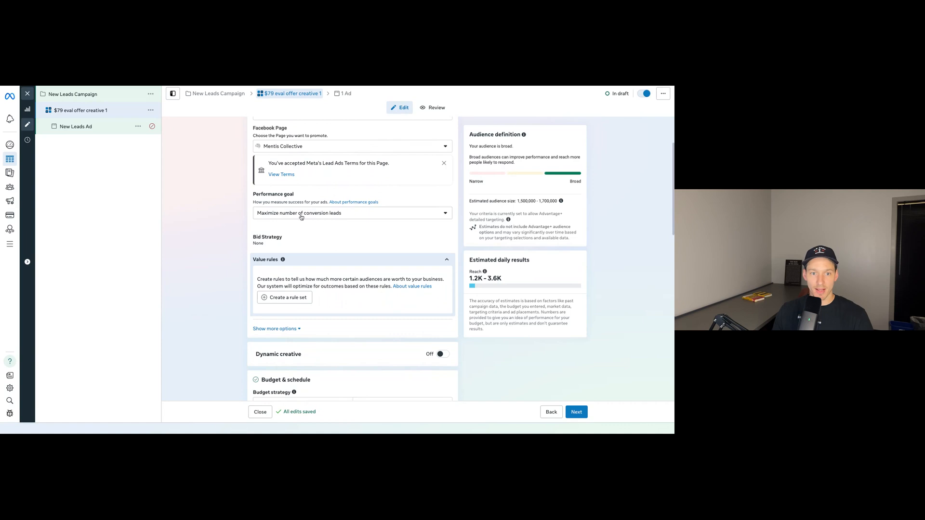
{"action": "scroll", "coordinate": [378, 231], "scroll_direction": "down", "scroll_amount": 3}
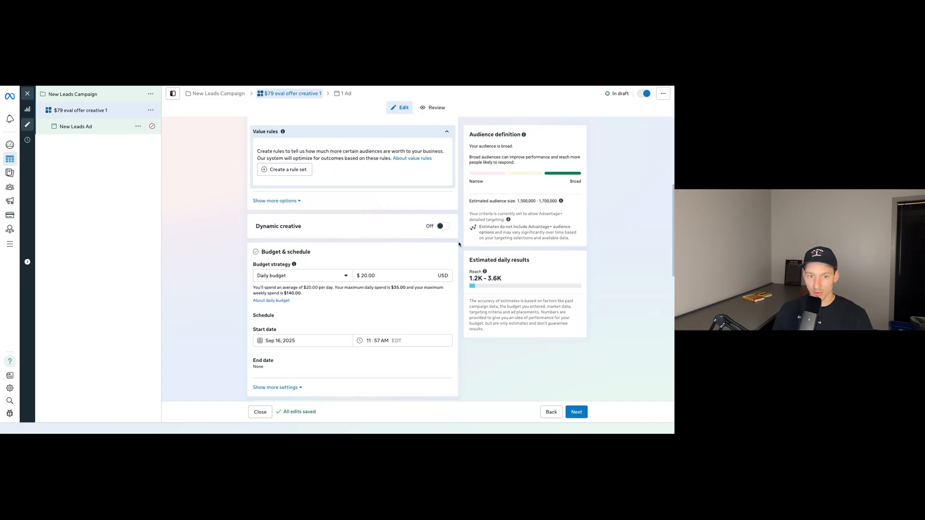
{"action": "scroll", "coordinate": [458, 243], "scroll_direction": "down", "scroll_amount": 5}
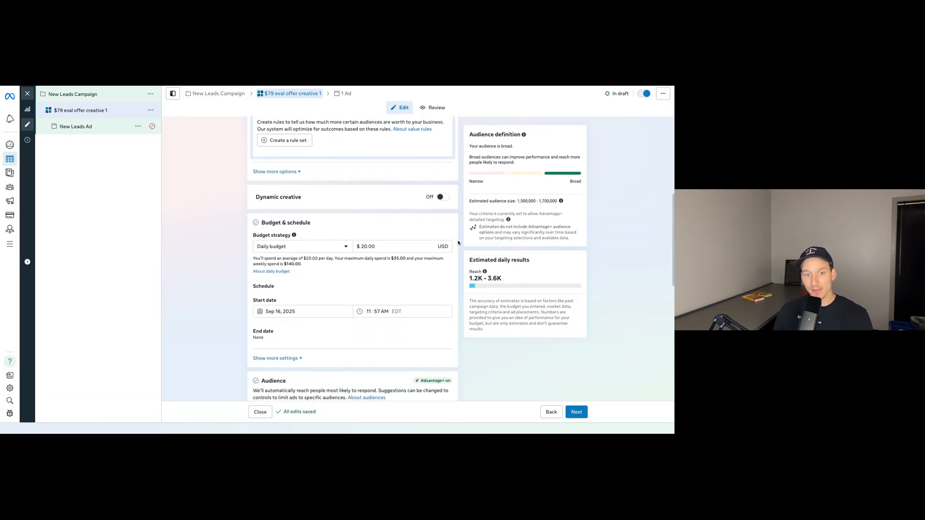
{"action": "scroll", "coordinate": [458, 243], "scroll_direction": "down", "scroll_amount": 1}
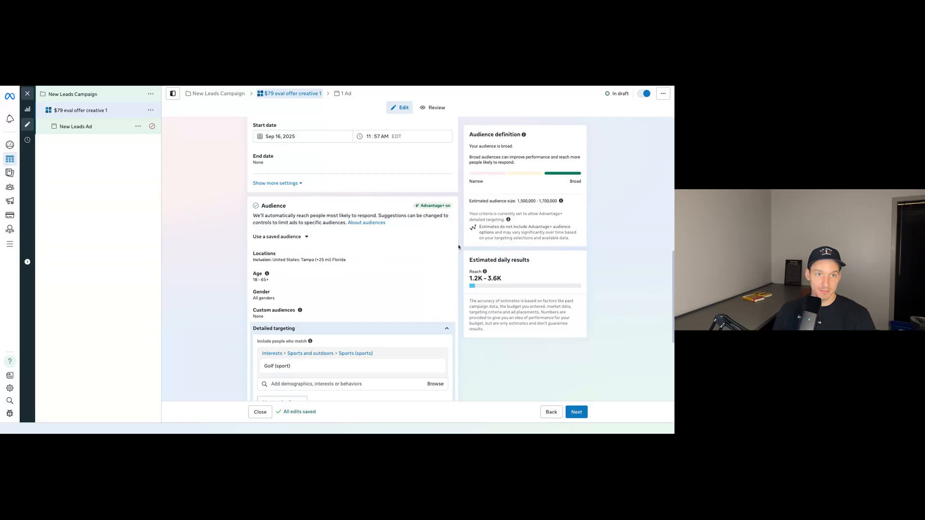
{"action": "scroll", "coordinate": [458, 246], "scroll_direction": "down", "scroll_amount": 1}
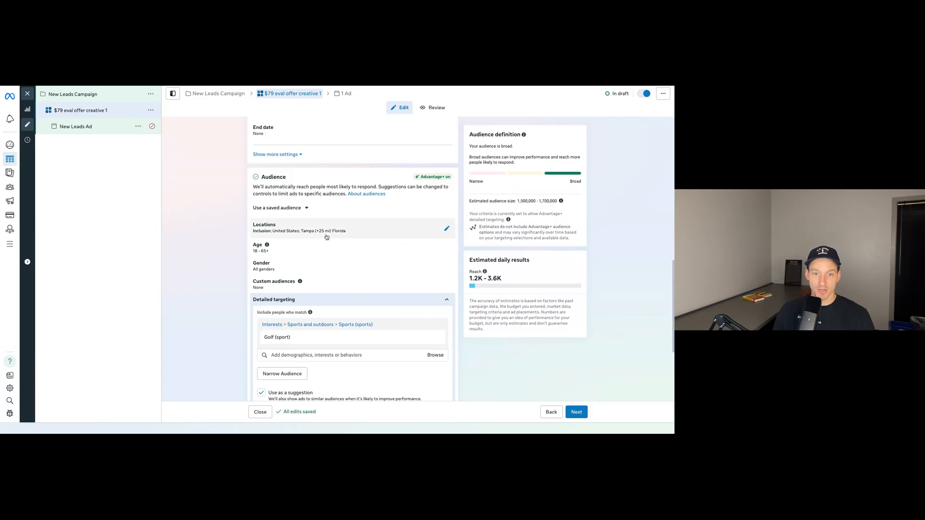
{"action": "scroll", "coordinate": [322, 258], "scroll_direction": "down", "scroll_amount": 1}
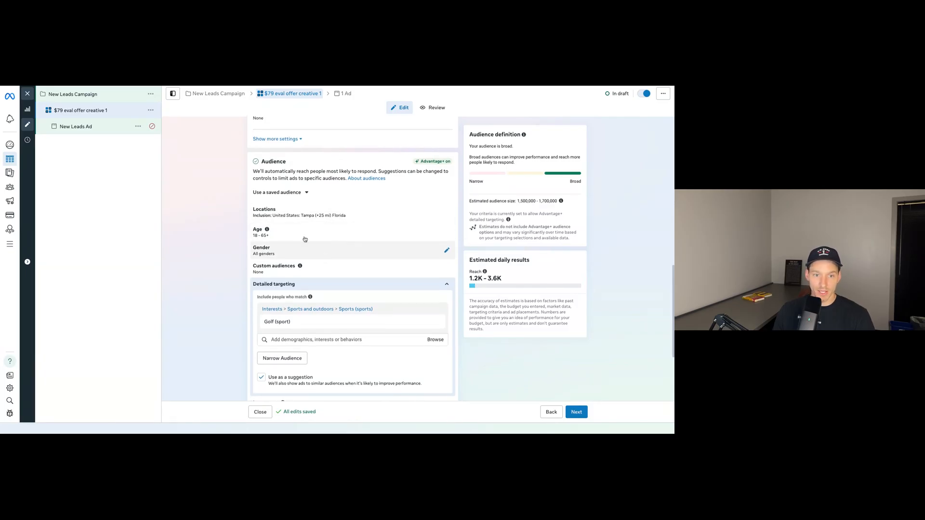
Open the New Leads Ad under the $79 eval offer creative 1 ad set and look over its name, identity and preview.
{"action": "scroll", "coordinate": [303, 255], "scroll_direction": "down", "scroll_amount": 3}
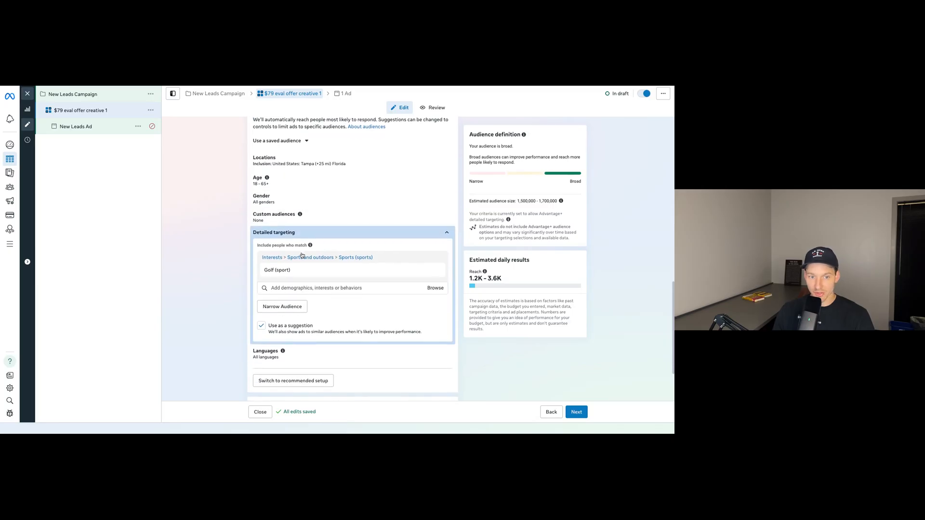
{"action": "mouse_move", "coordinate": [315, 271]}
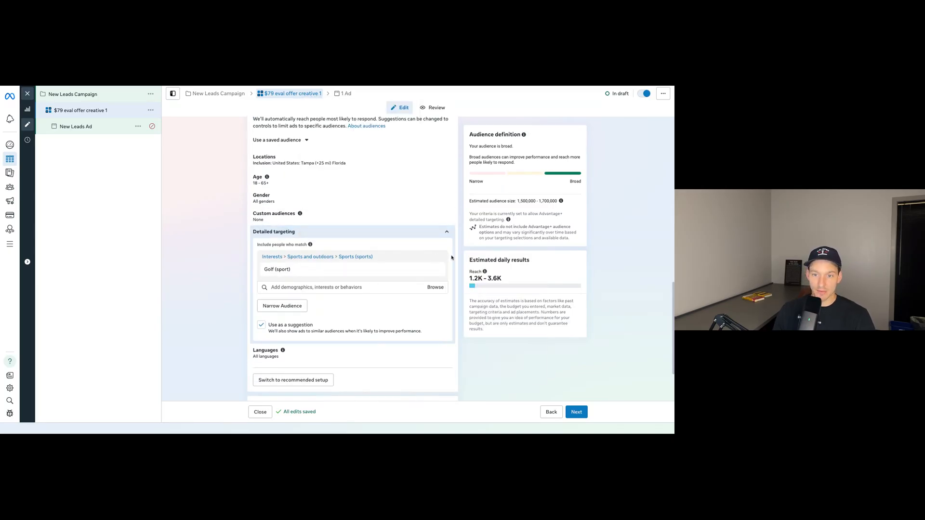
{"action": "scroll", "coordinate": [459, 253], "scroll_direction": "down", "scroll_amount": 3}
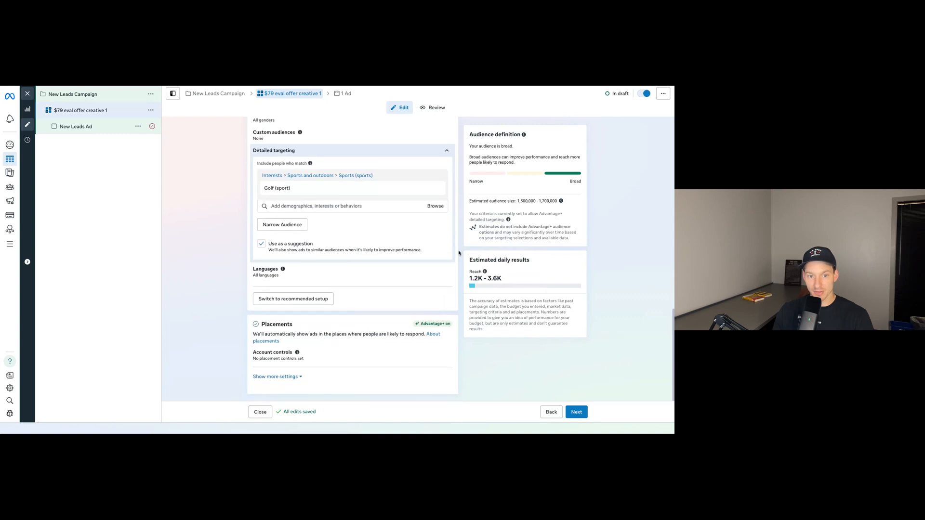
{"action": "scroll", "coordinate": [459, 253], "scroll_direction": "up", "scroll_amount": 5}
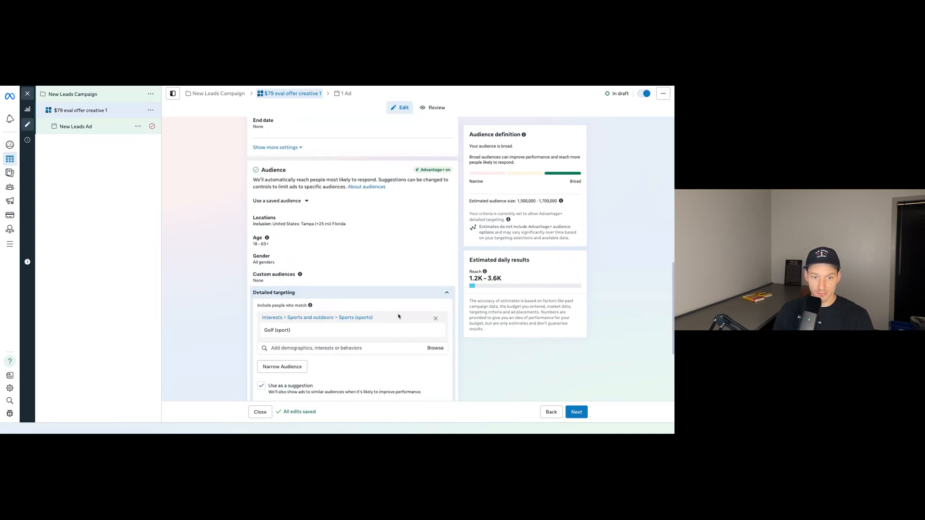
{"action": "scroll", "coordinate": [460, 250], "scroll_direction": "down", "scroll_amount": 5}
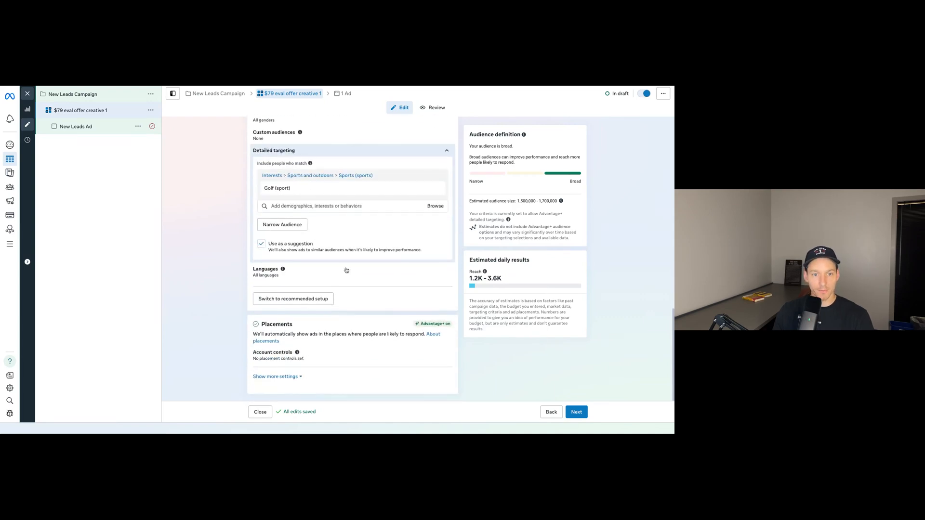
{"action": "left_click", "coordinate": [81, 127]}
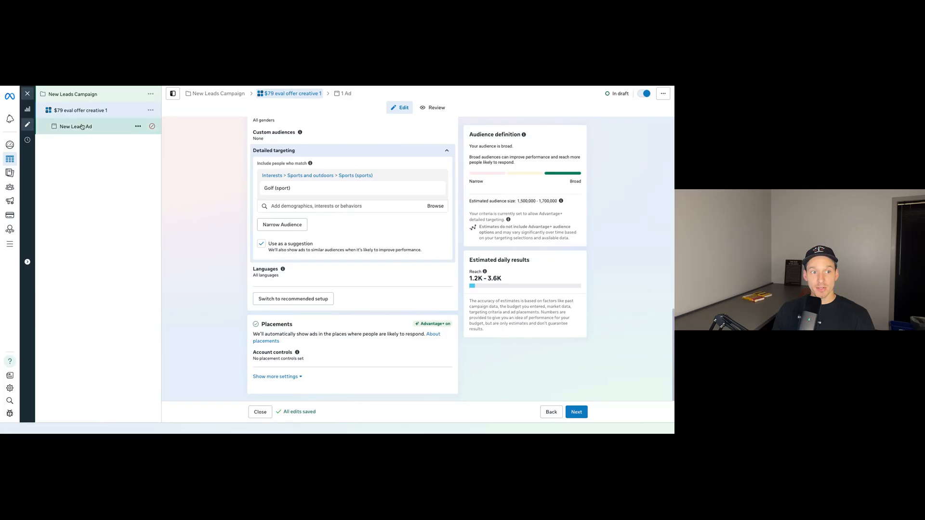
{"action": "scroll", "coordinate": [358, 262], "scroll_direction": "down", "scroll_amount": 8}
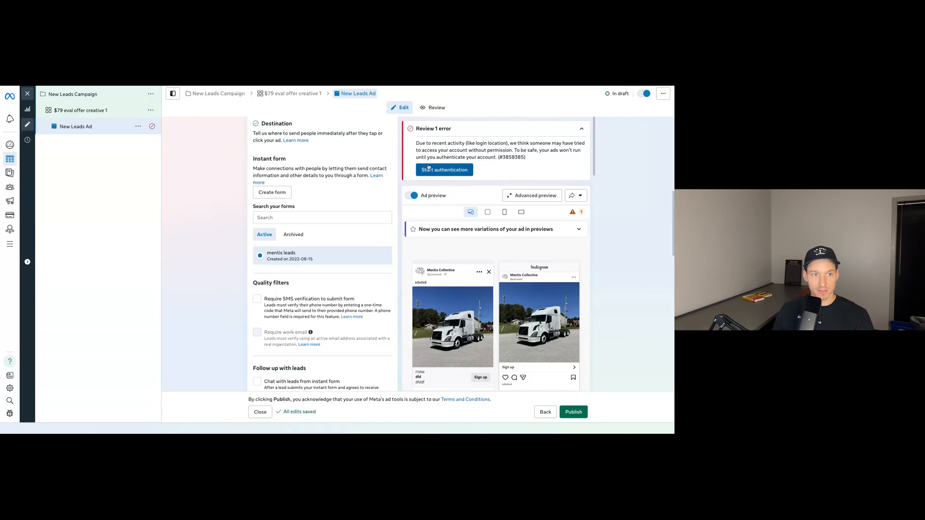
{"action": "scroll", "coordinate": [381, 196], "scroll_direction": "up", "scroll_amount": 8}
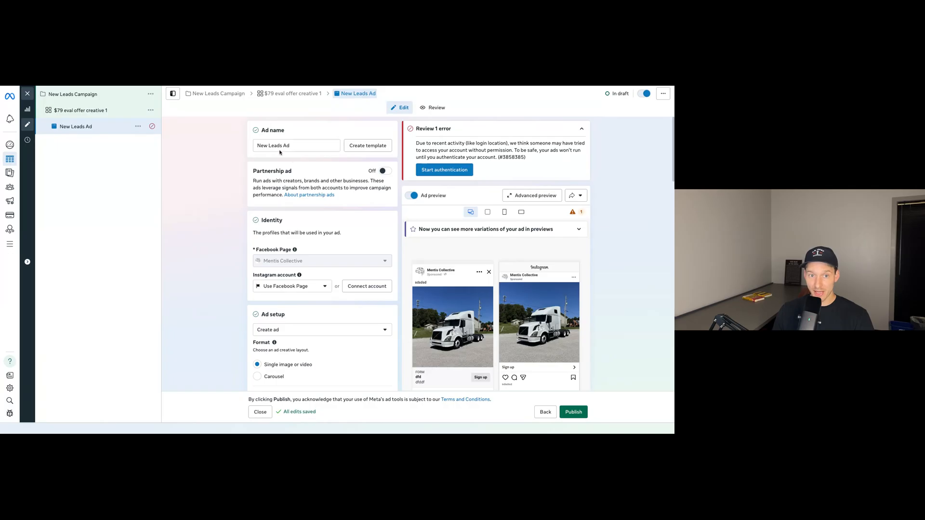
{"action": "scroll", "coordinate": [403, 242], "scroll_direction": "down", "scroll_amount": 1}
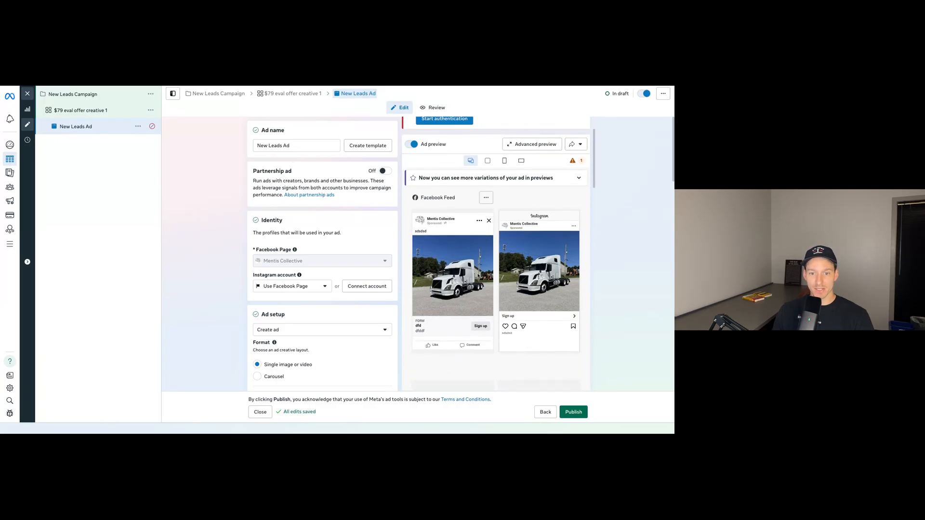
{"action": "scroll", "coordinate": [496, 247], "scroll_direction": "up", "scroll_amount": 1}
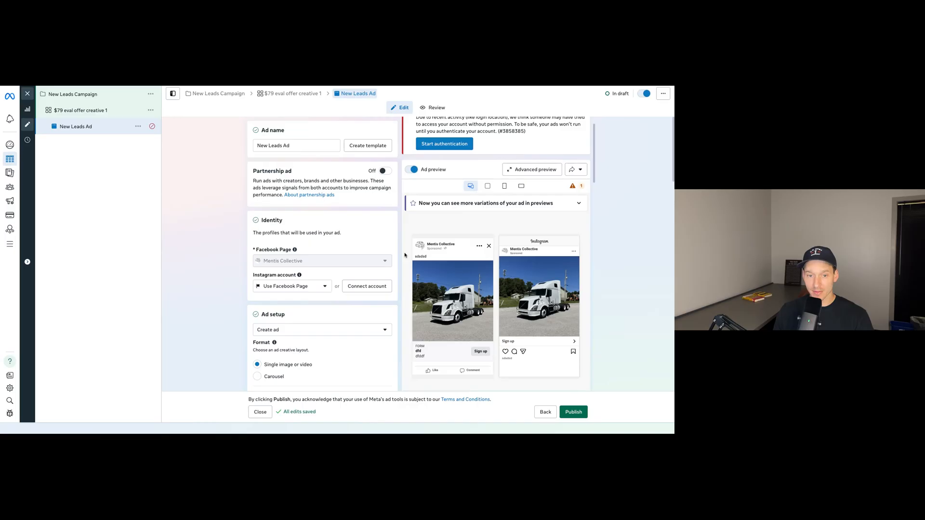
{"action": "scroll", "coordinate": [412, 256], "scroll_direction": "down", "scroll_amount": 1}
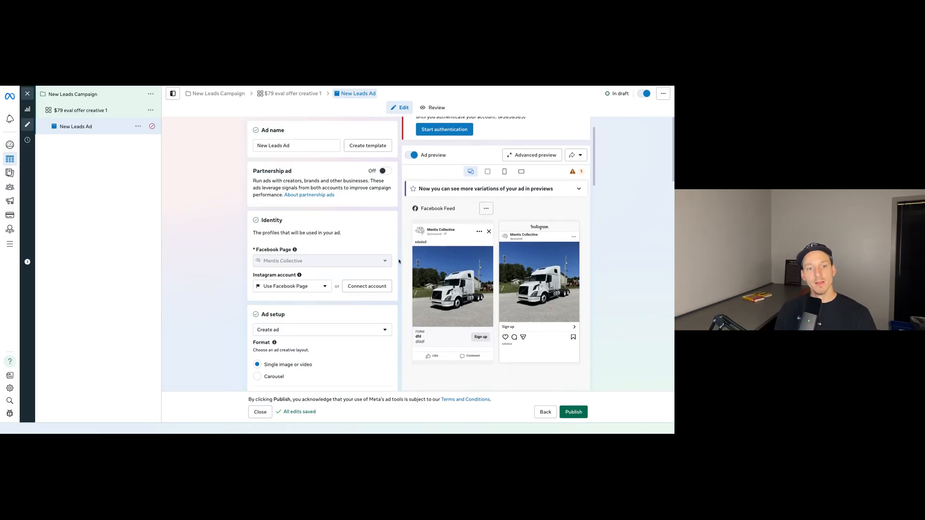
Review the ad's Instagram account, format, instant form, quality filters, lead delivery and creative media settings.
{"action": "left_click", "coordinate": [311, 287]}
{"action": "left_click", "coordinate": [311, 287]}
{"action": "scroll", "coordinate": [368, 264], "scroll_direction": "down", "scroll_amount": 3}
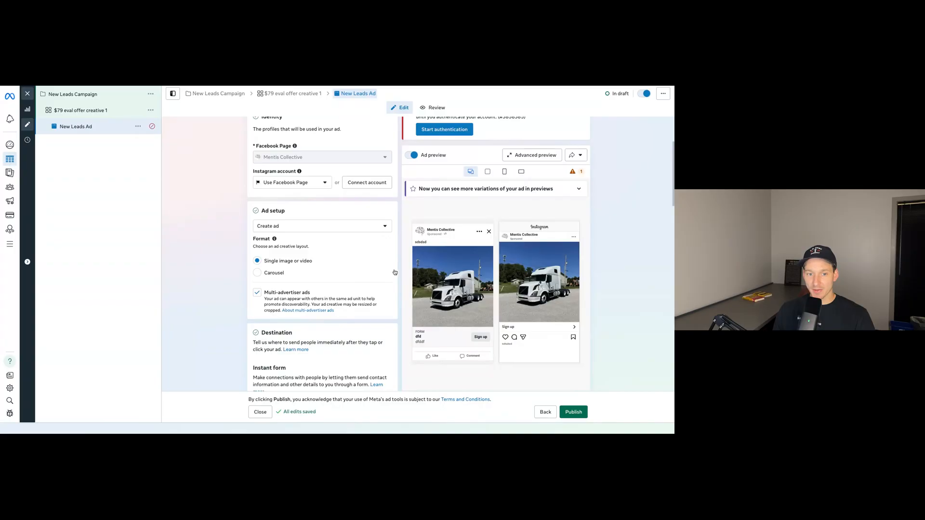
{"action": "scroll", "coordinate": [393, 290], "scroll_direction": "down", "scroll_amount": 3}
{"action": "scroll", "coordinate": [393, 290], "scroll_direction": "down", "scroll_amount": 2}
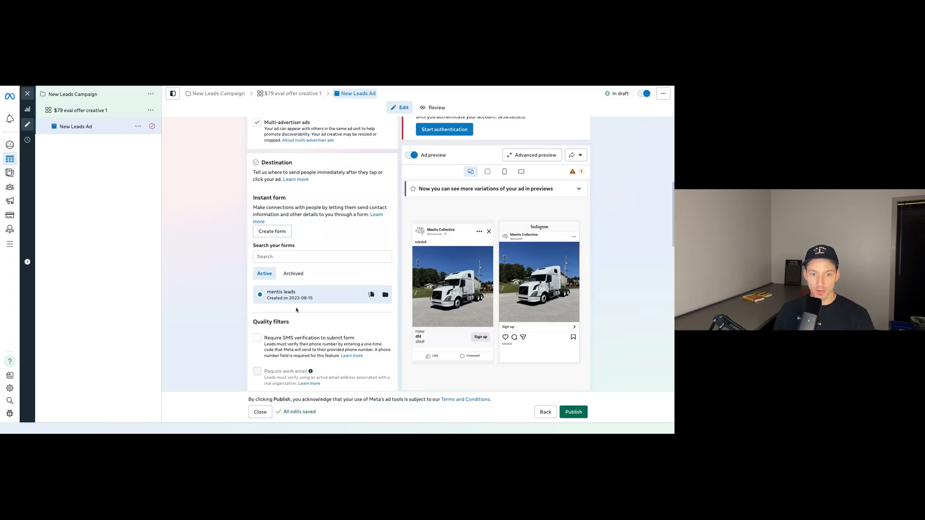
{"action": "scroll", "coordinate": [289, 241], "scroll_direction": "down", "scroll_amount": 5}
{"action": "scroll", "coordinate": [353, 321], "scroll_direction": "down", "scroll_amount": 3}
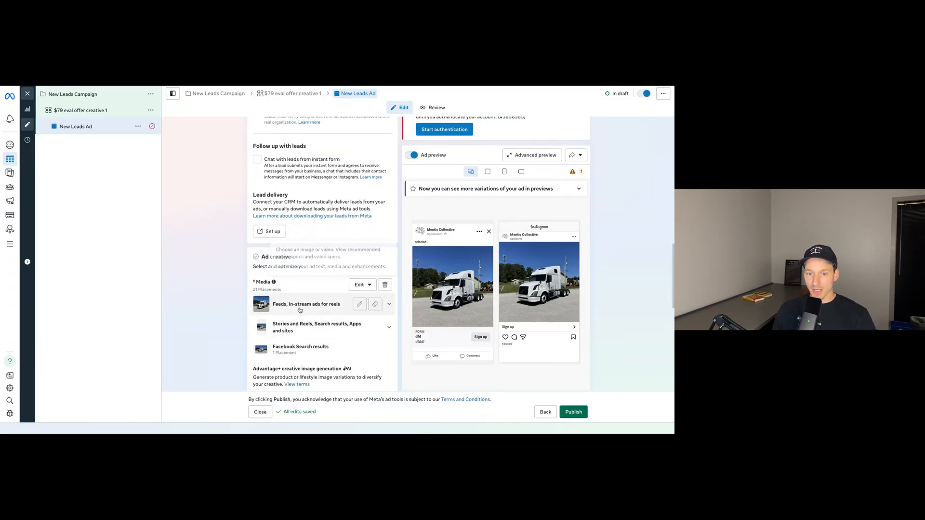
{"action": "scroll", "coordinate": [318, 304], "scroll_direction": "down", "scroll_amount": 2}
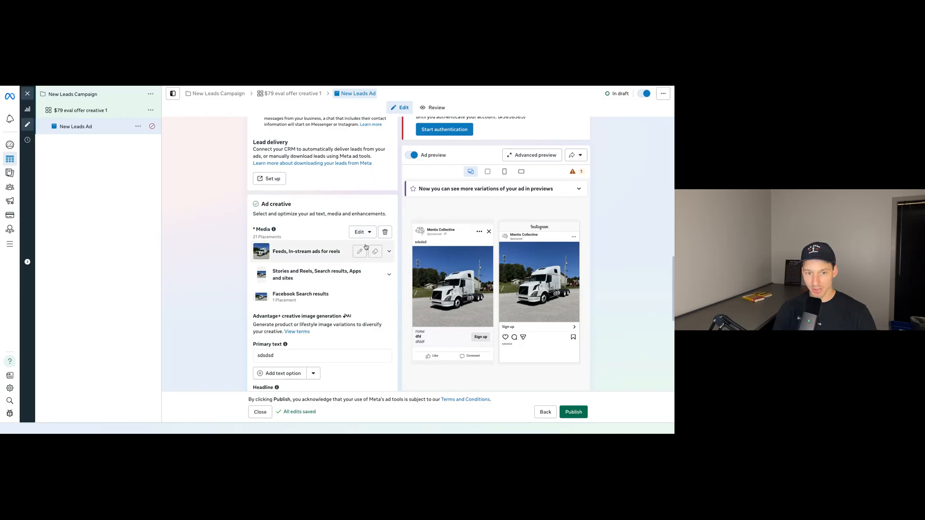
{"action": "scroll", "coordinate": [376, 276], "scroll_direction": "down", "scroll_amount": 1}
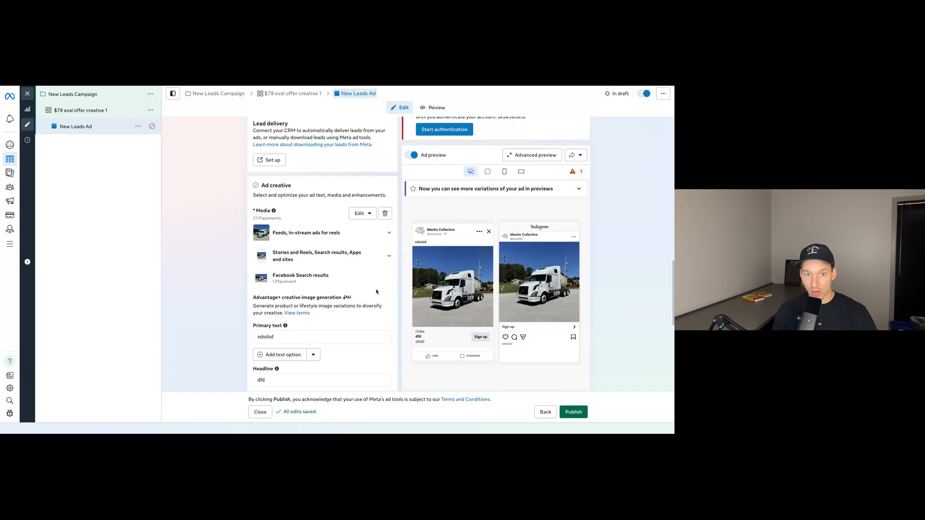
{"action": "scroll", "coordinate": [377, 291], "scroll_direction": "up", "scroll_amount": 3}
{"action": "scroll", "coordinate": [376, 291], "scroll_direction": "down", "scroll_amount": 2}
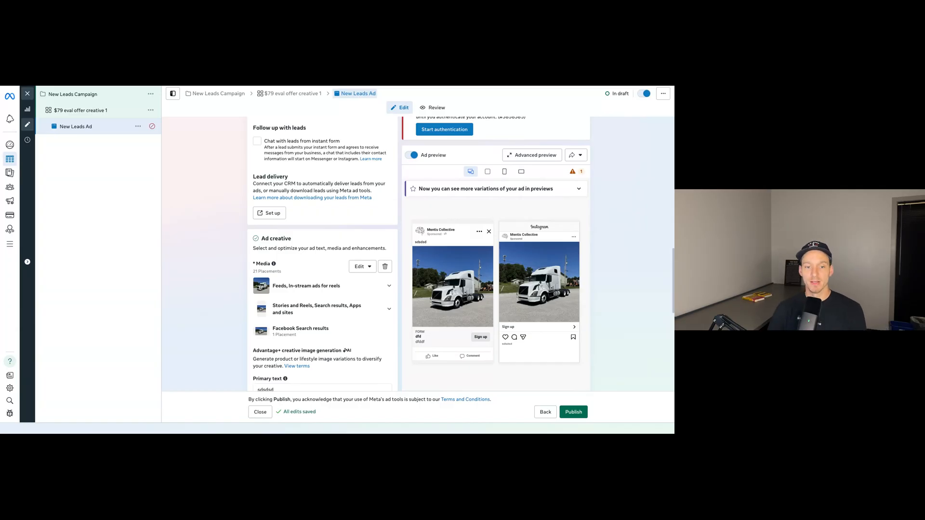
{"action": "scroll", "coordinate": [335, 327], "scroll_direction": "down", "scroll_amount": 2}
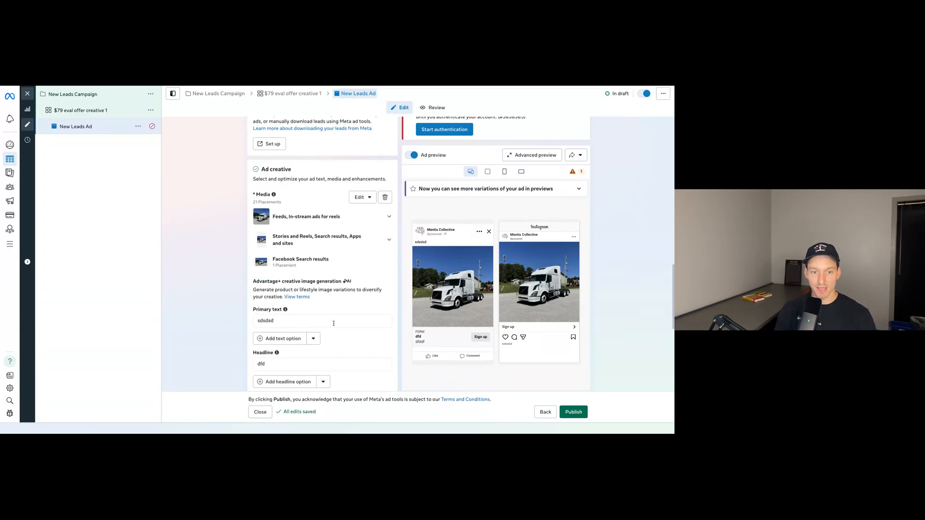
{"action": "scroll", "coordinate": [339, 318], "scroll_direction": "up", "scroll_amount": 3}
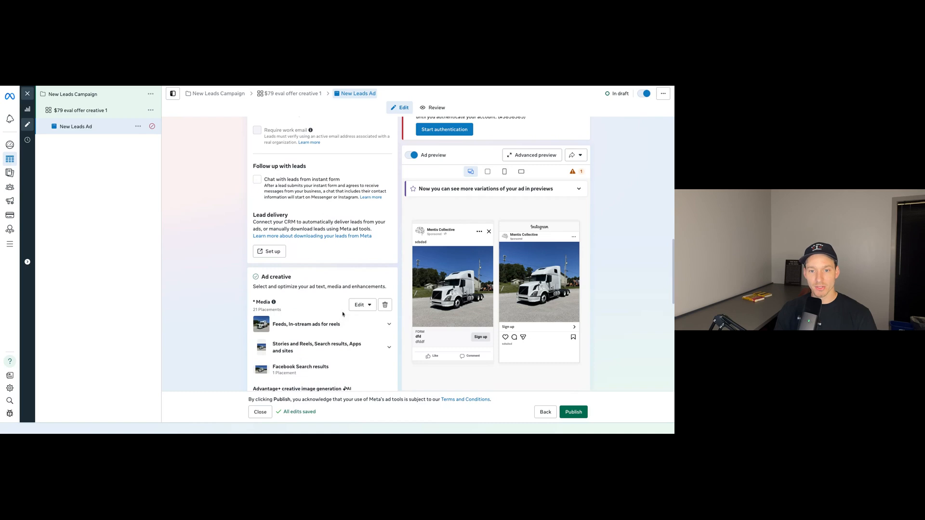
Replace the ad creative's placeholder primary text with "hey tampa".
{"action": "scroll", "coordinate": [341, 315], "scroll_direction": "down", "scroll_amount": 3}
{"action": "scroll", "coordinate": [333, 302], "scroll_direction": "down", "scroll_amount": 1}
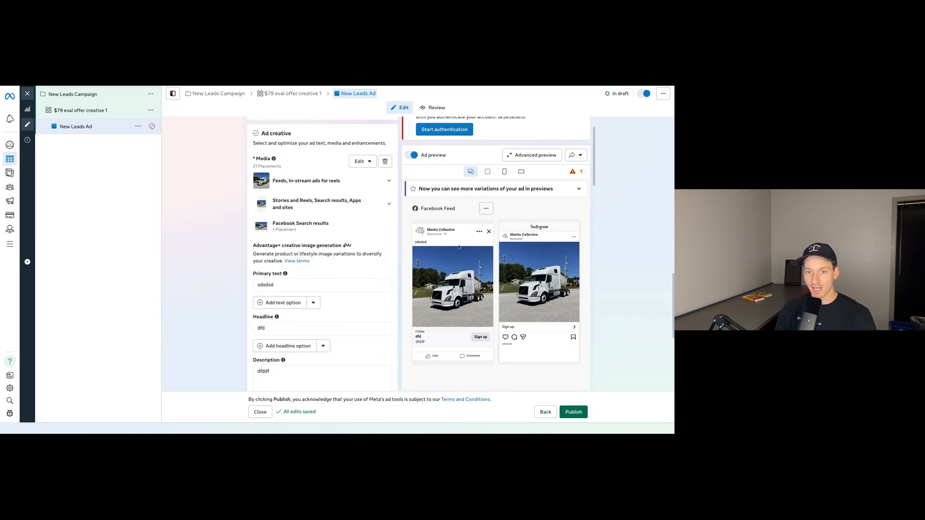
{"action": "double_click", "coordinate": [291, 285]}
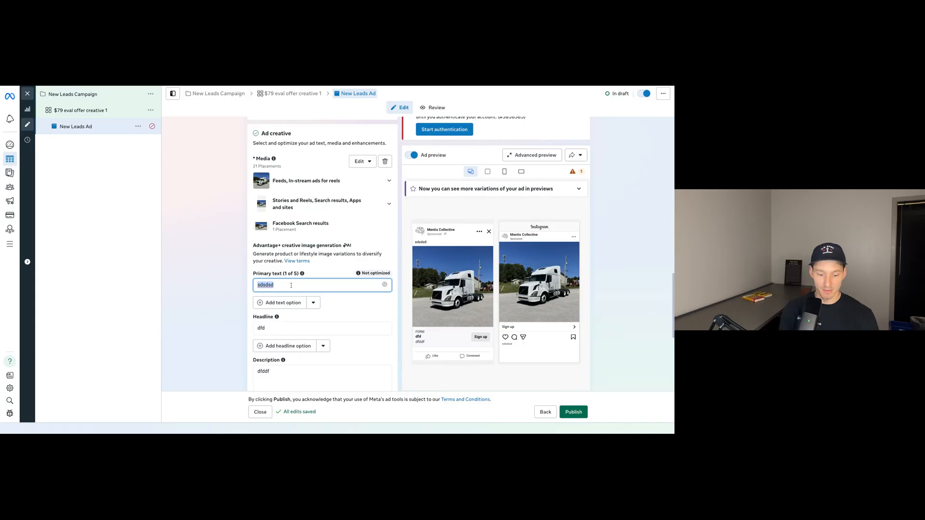
{"action": "type", "text": "heybt"}
{"action": "type", "text": " tam"}
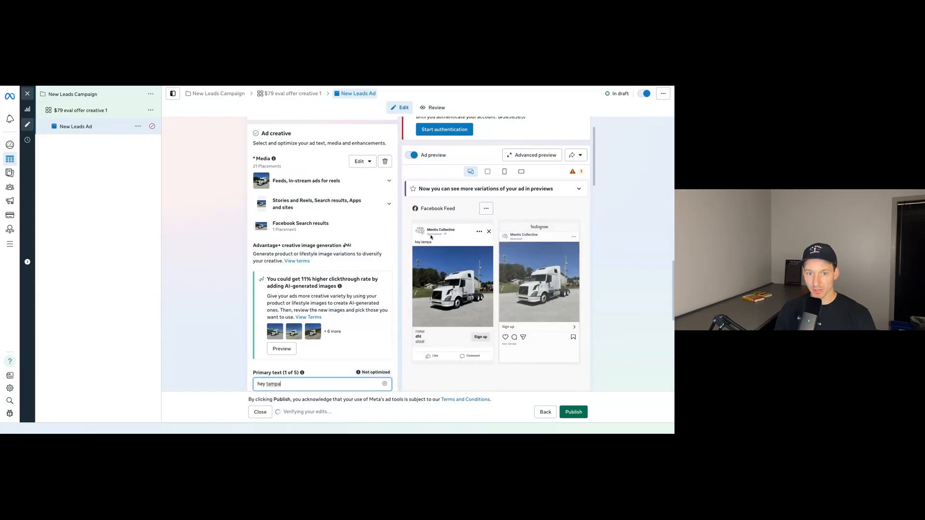
Replace the ad creative's placeholder headline with "Attention runners".
{"action": "scroll", "coordinate": [267, 328], "scroll_direction": "down", "scroll_amount": 1}
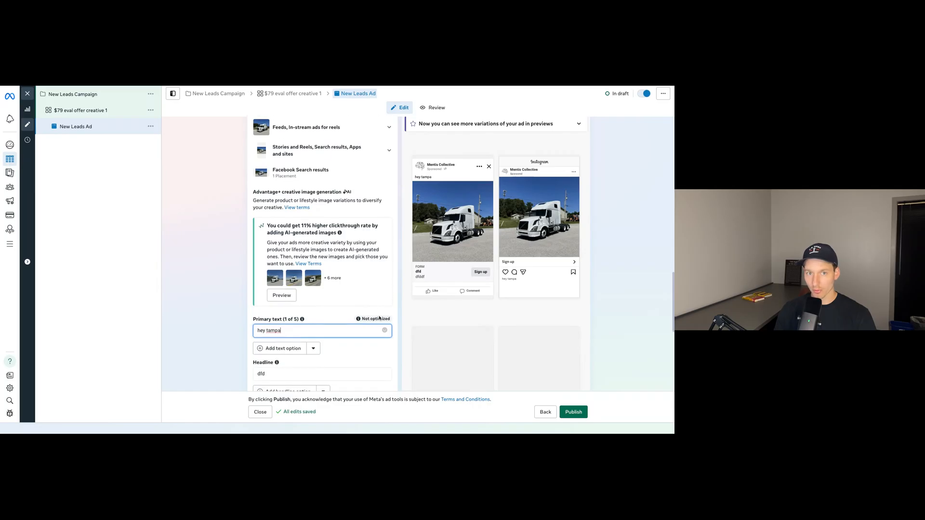
{"action": "scroll", "coordinate": [380, 319], "scroll_direction": "down", "scroll_amount": 1}
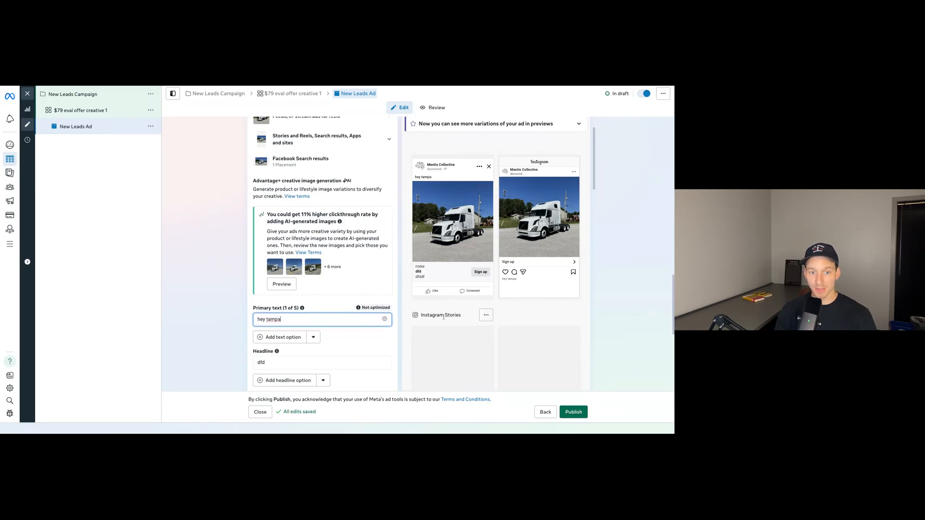
{"action": "scroll", "coordinate": [392, 304], "scroll_direction": "down", "scroll_amount": 2}
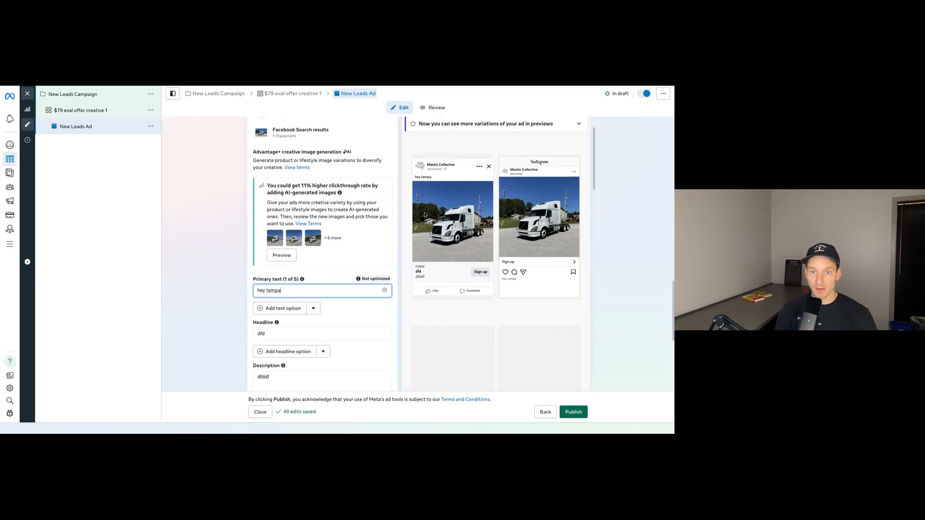
{"action": "scroll", "coordinate": [289, 251], "scroll_direction": "down", "scroll_amount": 4}
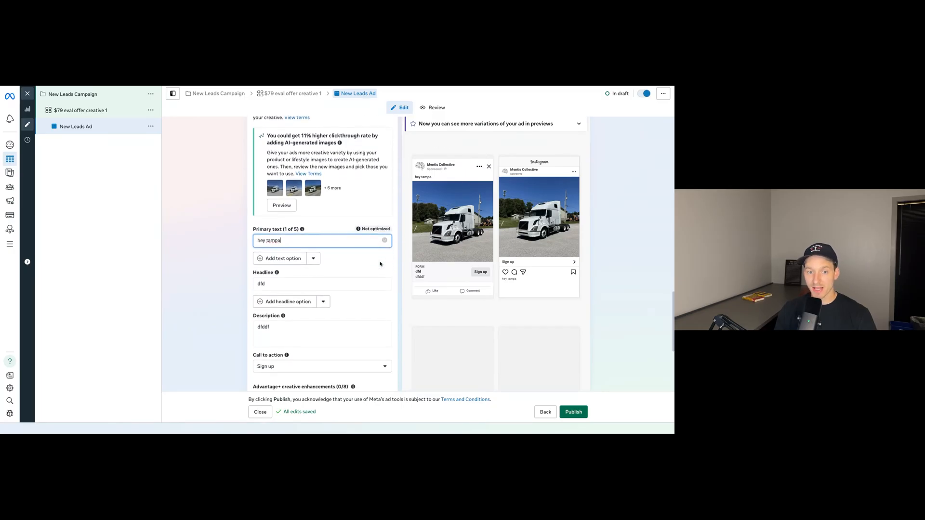
{"action": "mouse_move", "coordinate": [276, 253]}
{"action": "scroll", "coordinate": [308, 270], "scroll_direction": "up", "scroll_amount": 1}
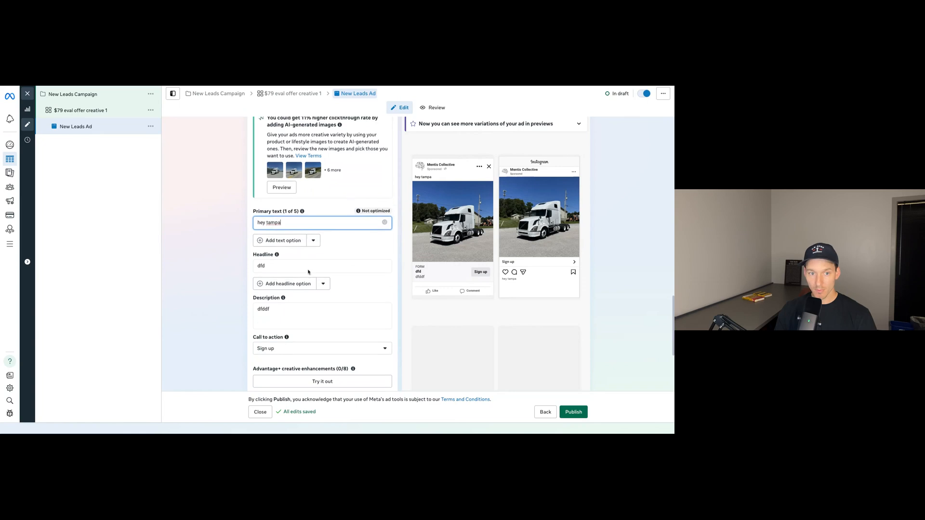
{"action": "left_click", "coordinate": [307, 269]}
{"action": "key", "text": "ctrl+a"}
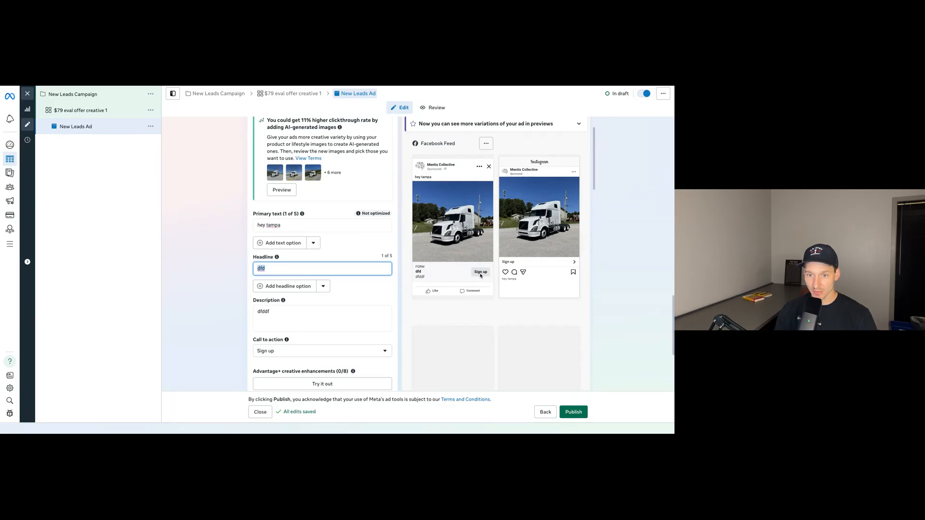
{"action": "type", "text": "Attention runners"}
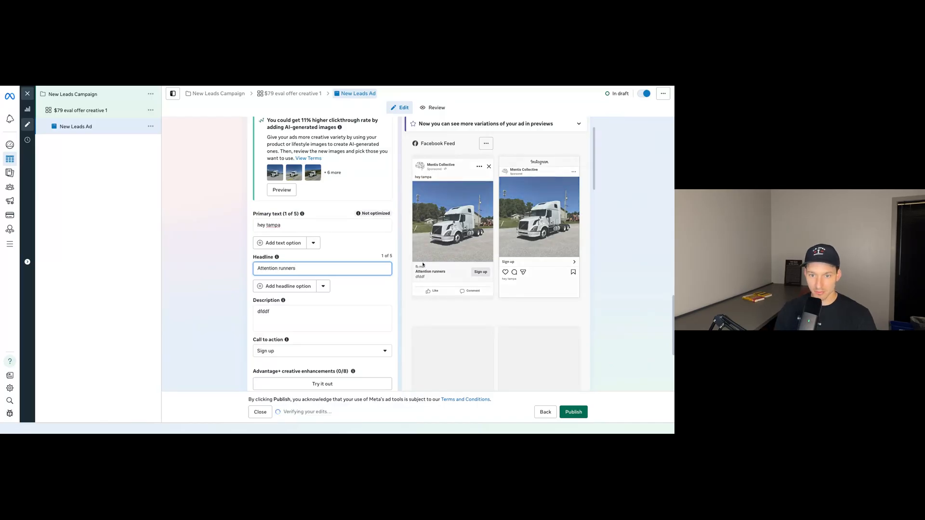
{"action": "triple_click", "coordinate": [300, 273]}
{"action": "left_click", "coordinate": [335, 275]}
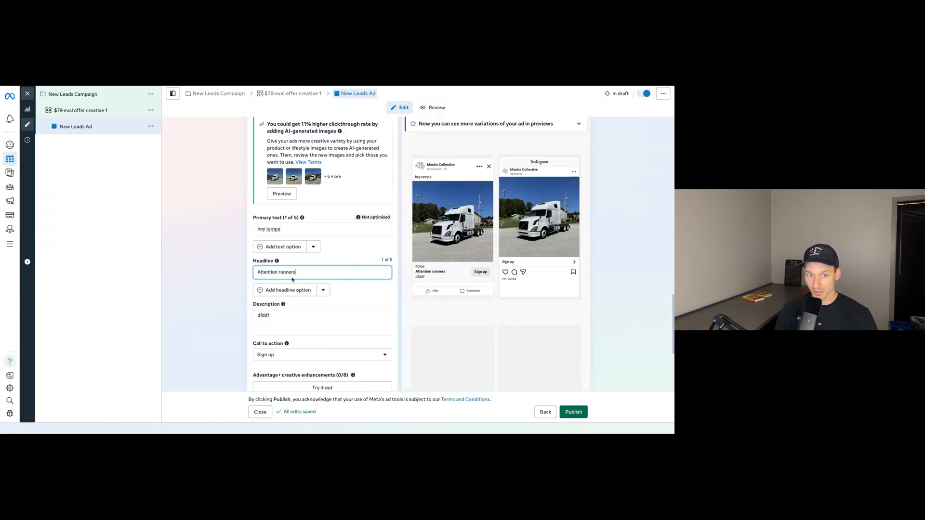
Set the ad's call to action to Learn more after looking over the available options.
{"action": "left_click", "coordinate": [276, 317]}
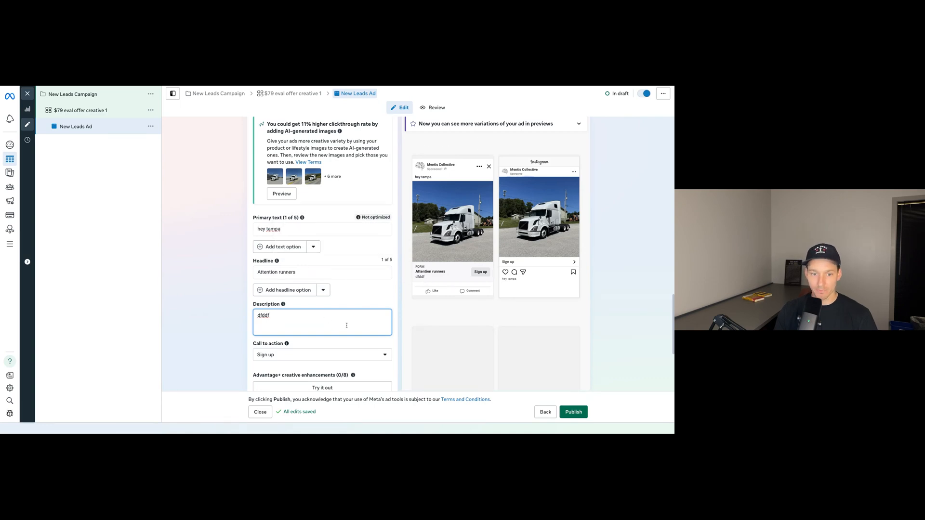
{"action": "scroll", "coordinate": [338, 306], "scroll_direction": "down", "scroll_amount": 2}
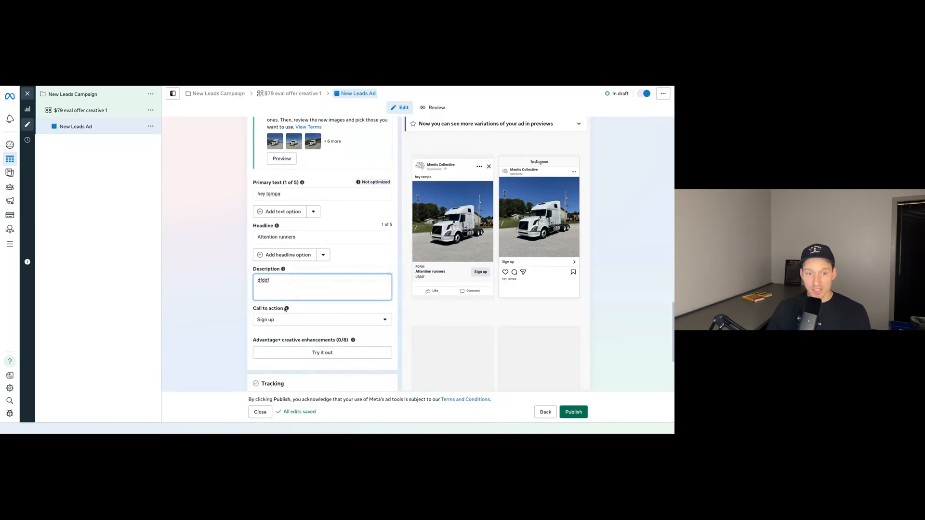
{"action": "left_click", "coordinate": [330, 320]}
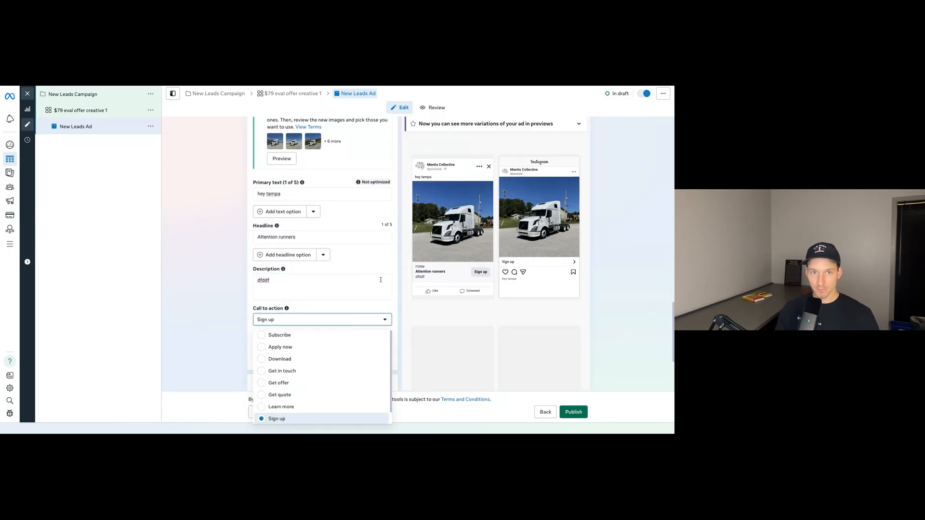
{"action": "scroll", "coordinate": [333, 320], "scroll_direction": "down", "scroll_amount": 3}
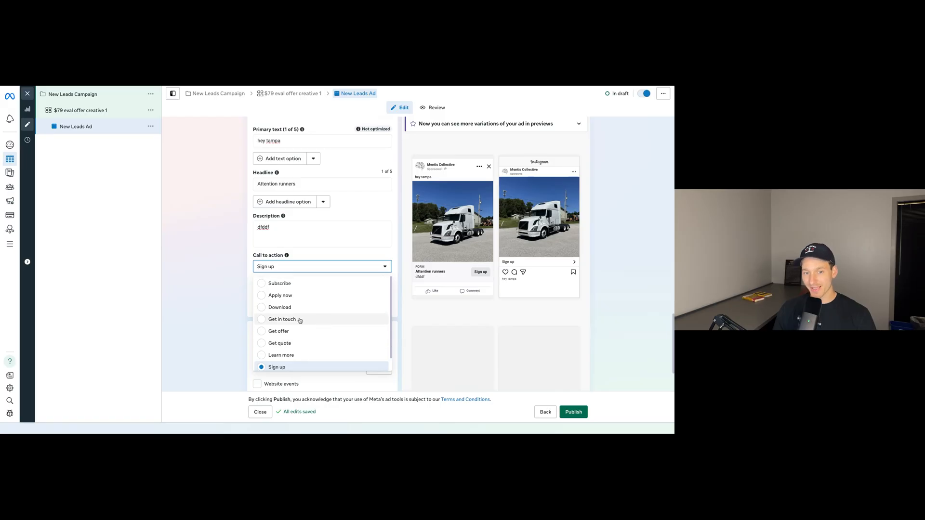
{"action": "scroll", "coordinate": [301, 320], "scroll_direction": "down", "scroll_amount": 1}
{"action": "scroll", "coordinate": [292, 355], "scroll_direction": "up", "scroll_amount": 1}
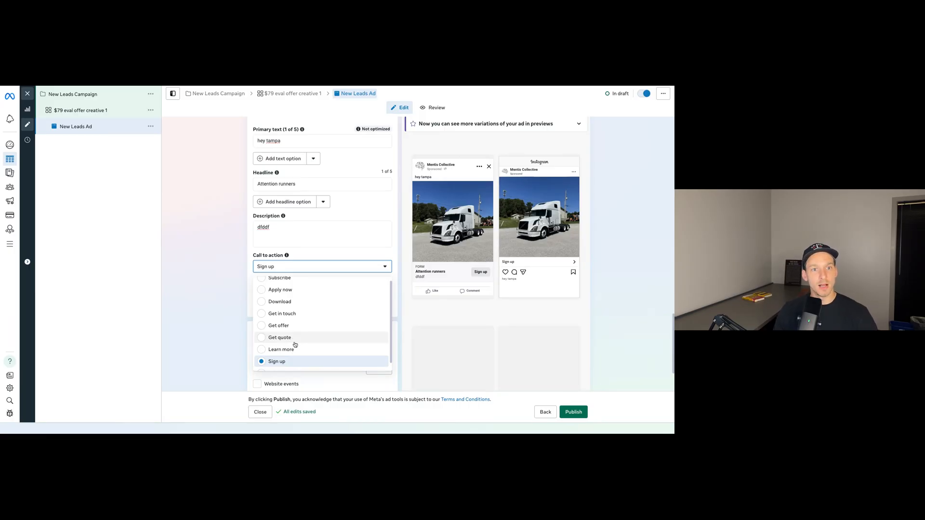
{"action": "scroll", "coordinate": [303, 339], "scroll_direction": "down", "scroll_amount": 1}
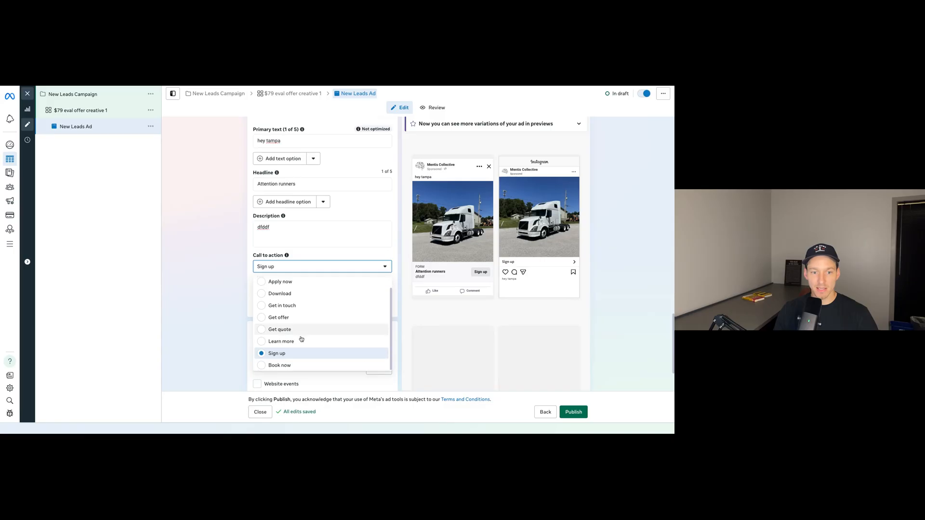
{"action": "left_click", "coordinate": [308, 339]}
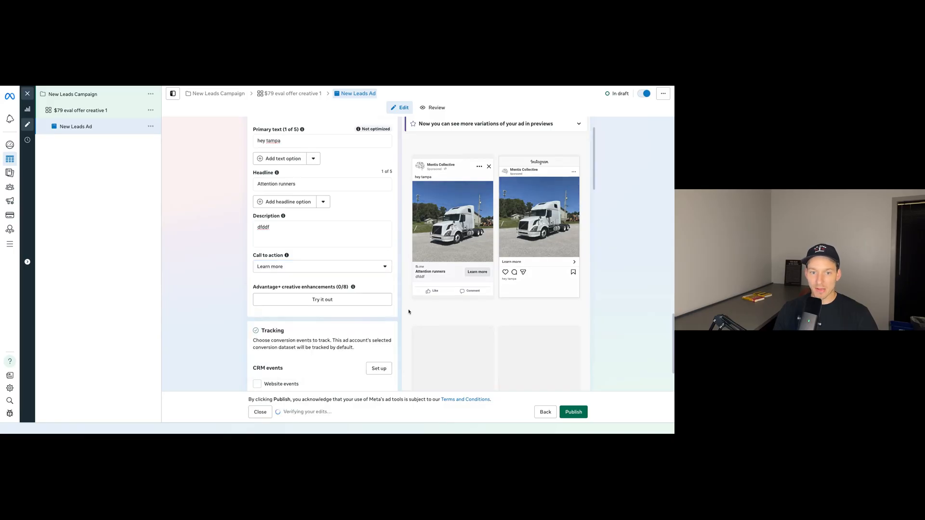
Review the ad's placement previews, instant form, quality filters, lead delivery, creative text and tracking settings.
{"action": "scroll", "coordinate": [403, 314], "scroll_direction": "down", "scroll_amount": 3}
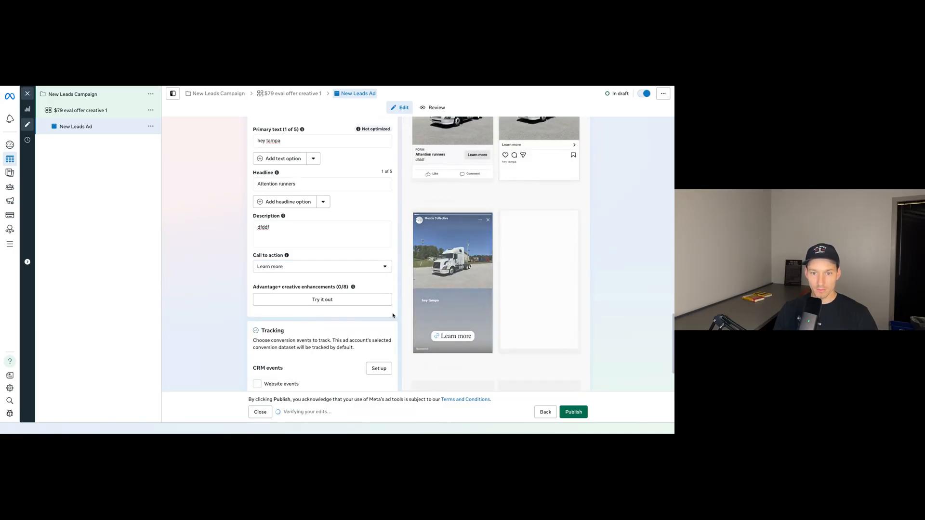
{"action": "scroll", "coordinate": [375, 314], "scroll_direction": "up", "scroll_amount": 1}
{"action": "scroll", "coordinate": [375, 314], "scroll_direction": "down", "scroll_amount": 10}
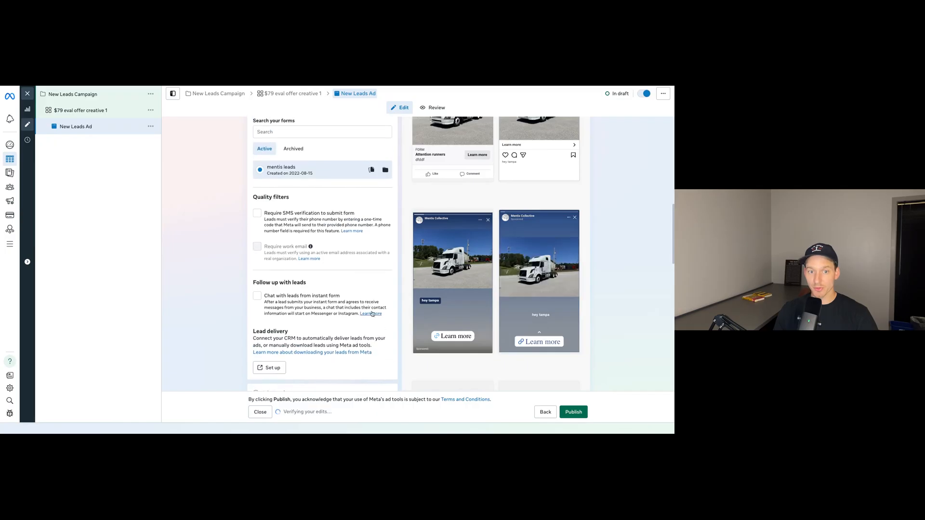
{"action": "scroll", "coordinate": [374, 311], "scroll_direction": "up", "scroll_amount": 1}
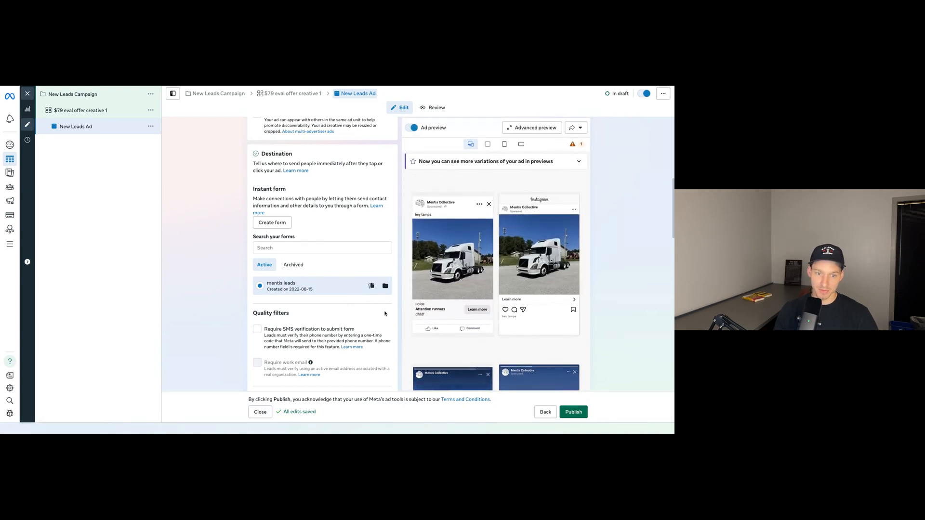
{"action": "scroll", "coordinate": [388, 296], "scroll_direction": "down", "scroll_amount": 10}
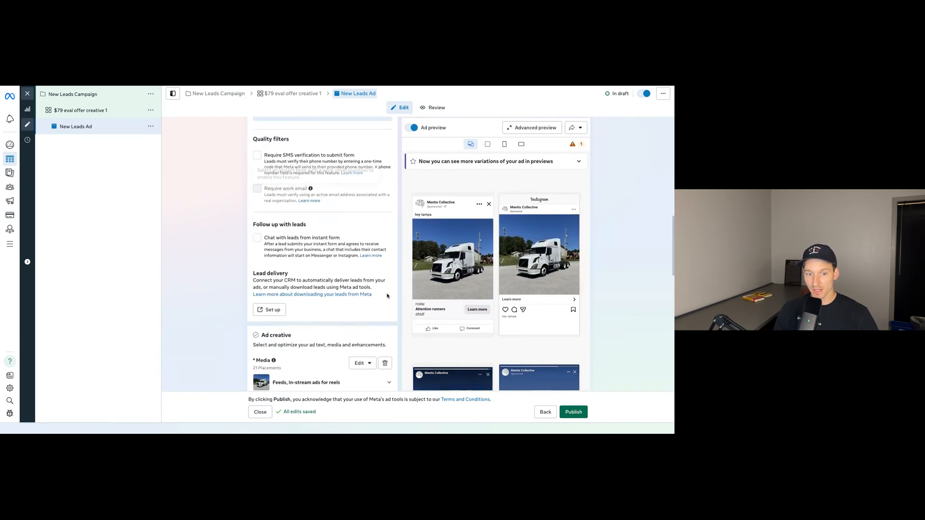
{"action": "scroll", "coordinate": [388, 296], "scroll_direction": "down", "scroll_amount": 5}
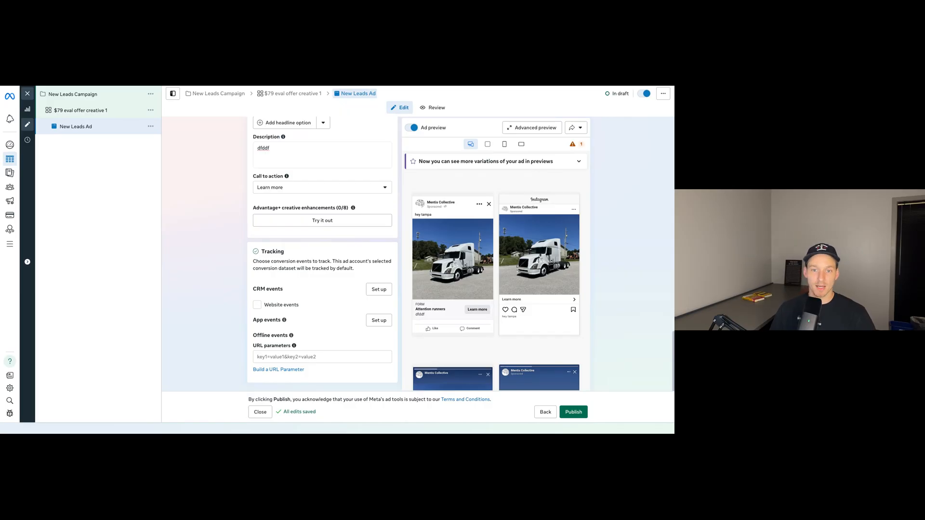
{"action": "scroll", "coordinate": [310, 258], "scroll_direction": "up", "scroll_amount": 3}
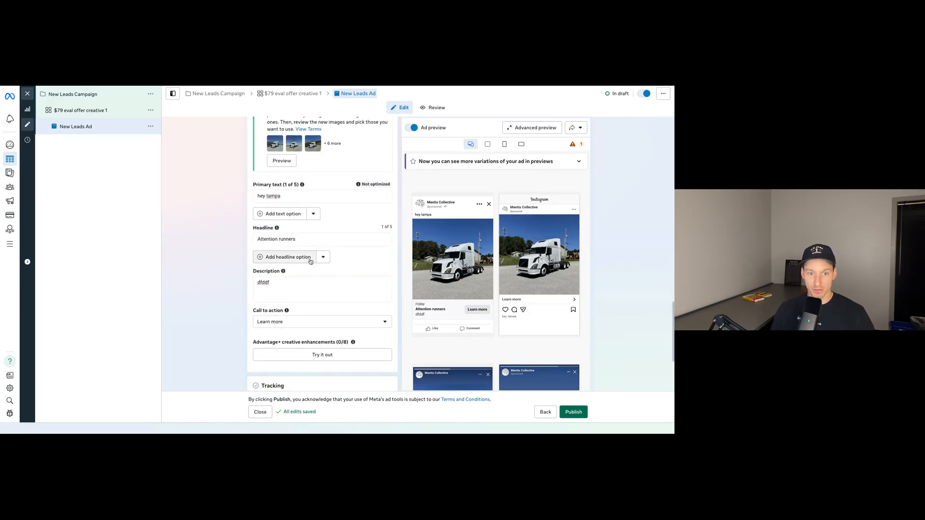
{"action": "left_click", "coordinate": [294, 215]}
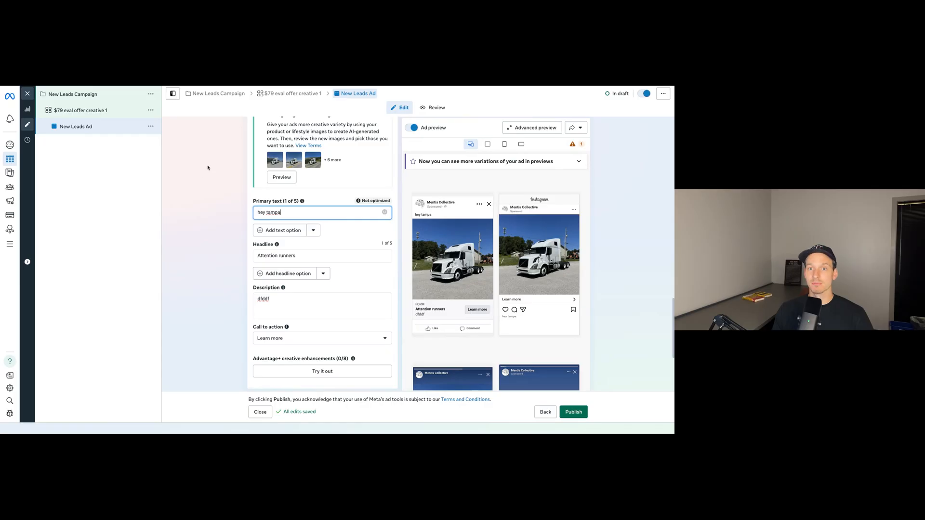
Close the ad editor and deselect the New Leads Ad in the ads list.
{"action": "left_click", "coordinate": [28, 94]}
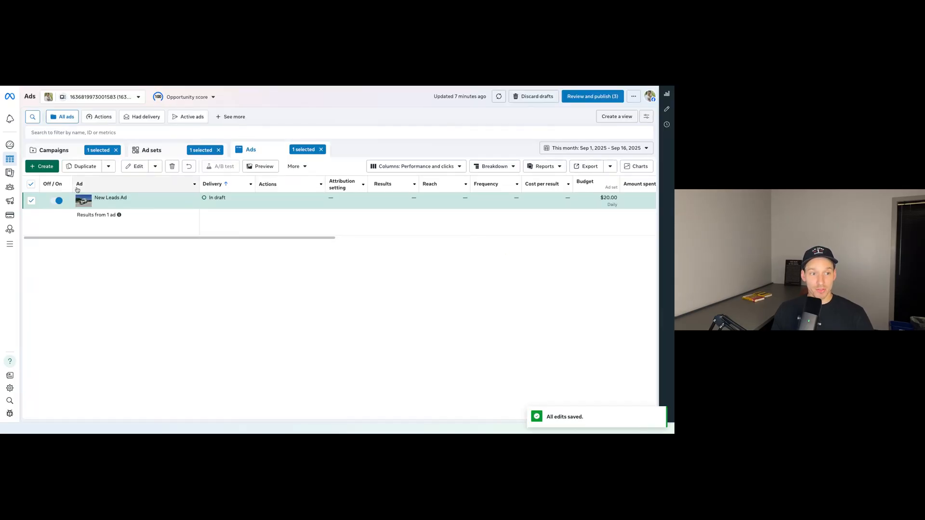
{"action": "left_click", "coordinate": [31, 200]}
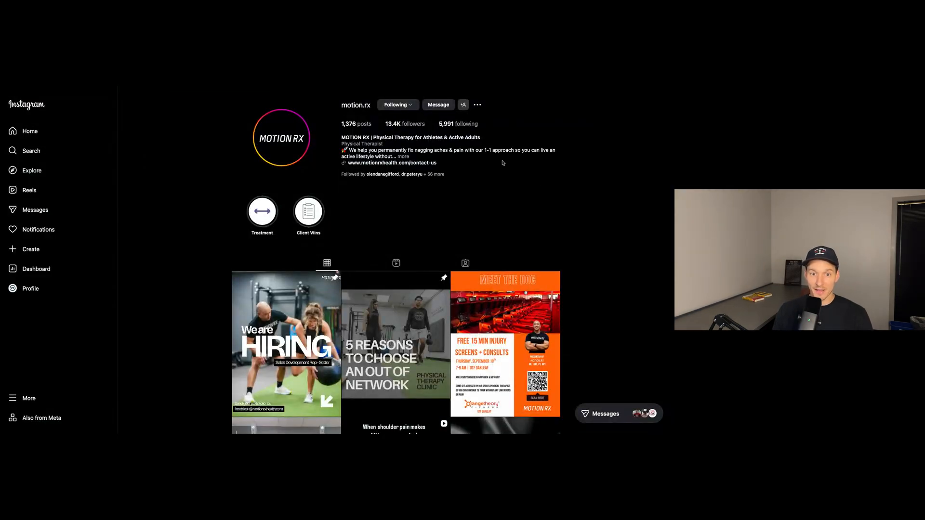
Switch to the motion.rx profile on Instagram and examine its bio and feed of reviews, client wins, memes and event posts.
{"action": "scroll", "coordinate": [555, 210], "scroll_direction": "down", "scroll_amount": 5}
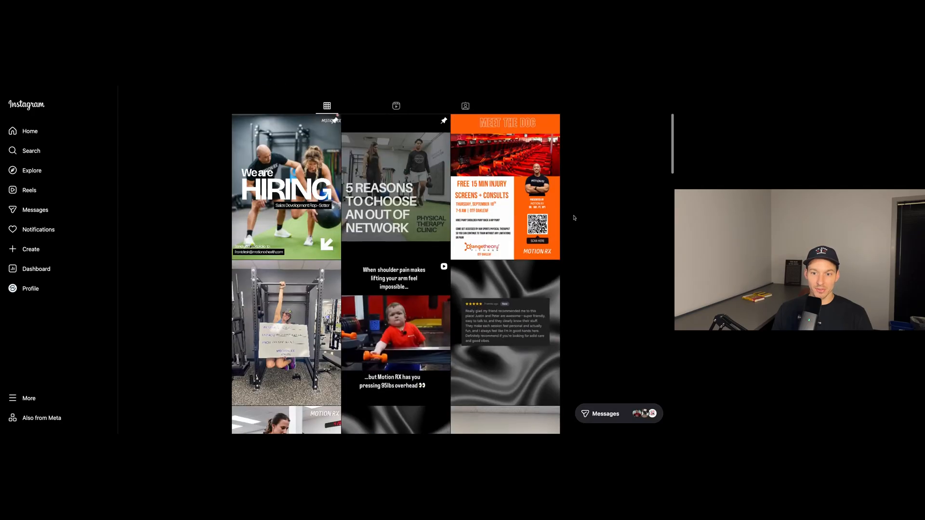
{"action": "scroll", "coordinate": [411, 293], "scroll_direction": "down", "scroll_amount": 4}
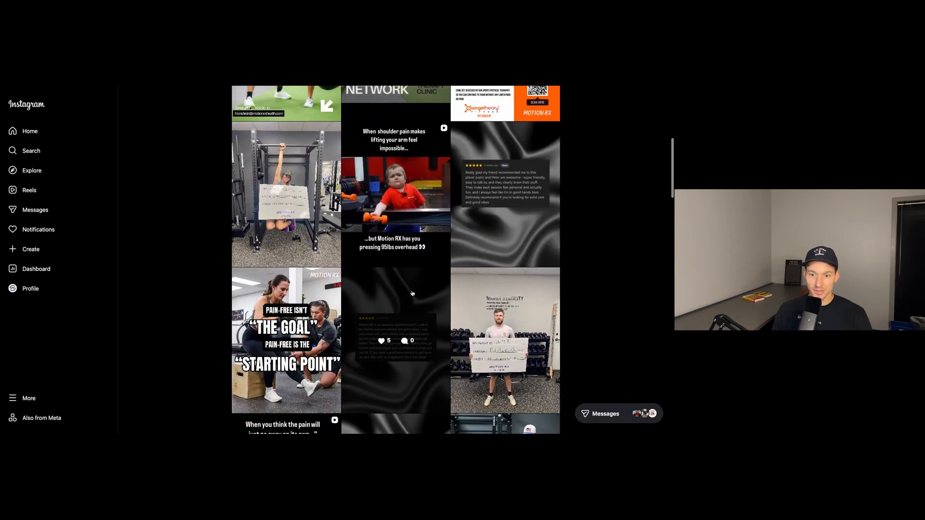
{"action": "scroll", "coordinate": [426, 256], "scroll_direction": "down", "scroll_amount": 5}
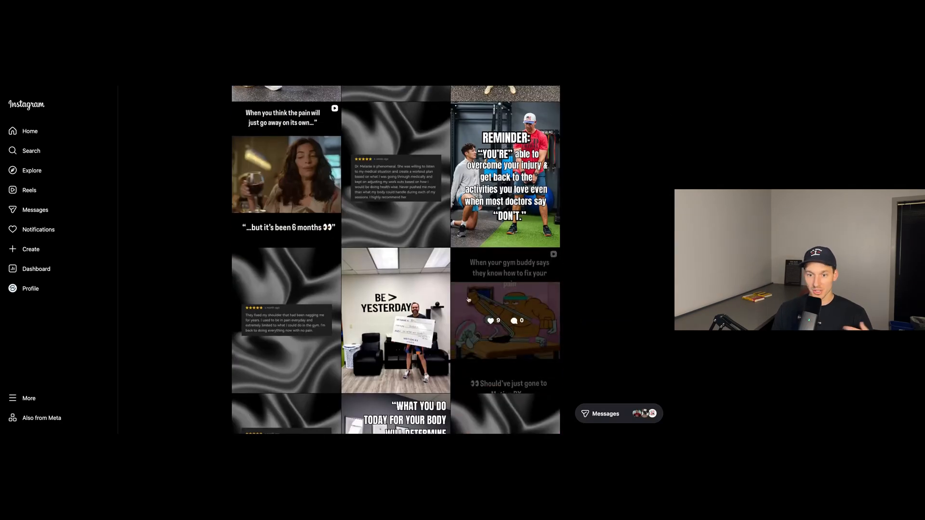
{"action": "scroll", "coordinate": [419, 279], "scroll_direction": "down", "scroll_amount": 5}
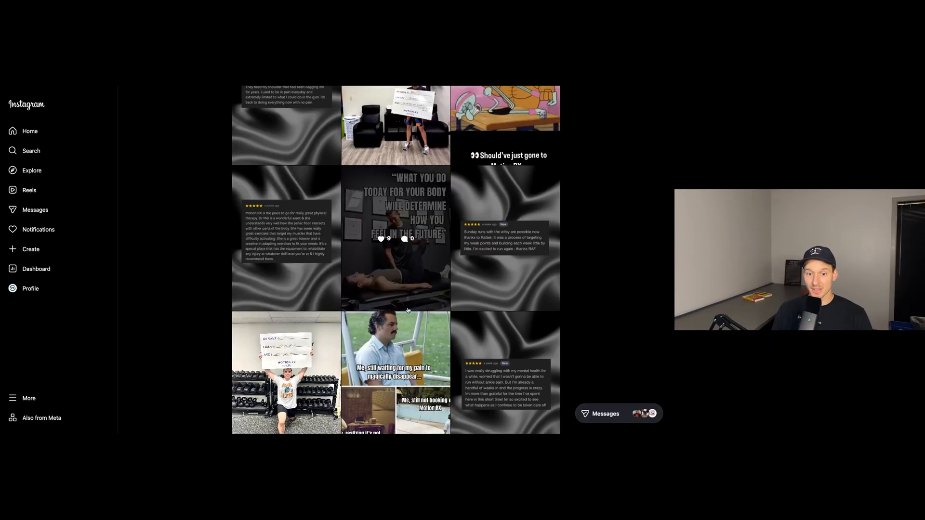
{"action": "scroll", "coordinate": [410, 285], "scroll_direction": "down", "scroll_amount": 2}
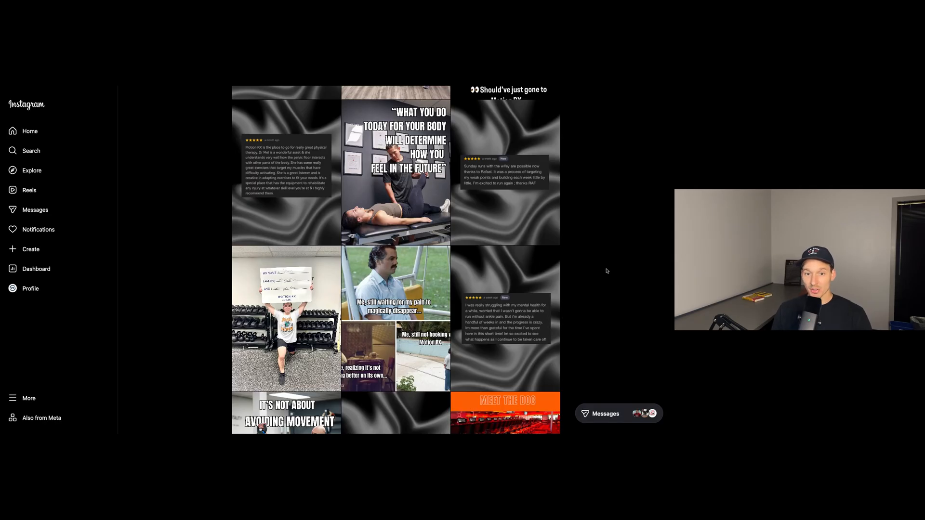
{"action": "scroll", "coordinate": [612, 267], "scroll_direction": "up", "scroll_amount": 1}
{"action": "scroll", "coordinate": [613, 266], "scroll_direction": "up", "scroll_amount": 10}
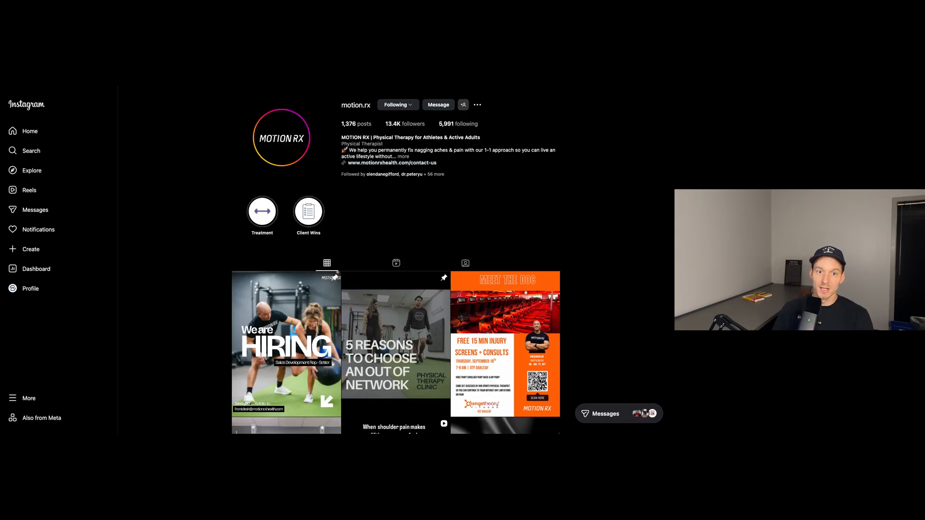
{"action": "scroll", "coordinate": [595, 215], "scroll_direction": "down", "scroll_amount": 15}
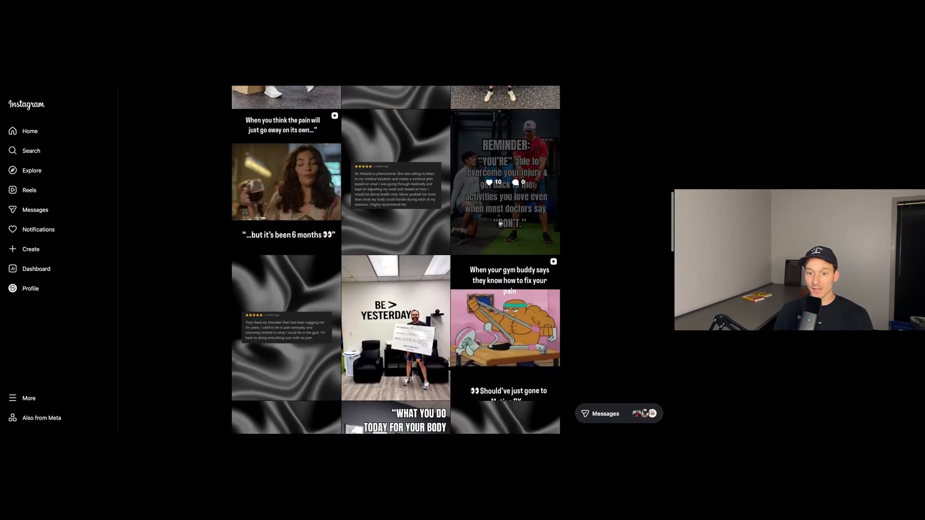
{"action": "scroll", "coordinate": [595, 214], "scroll_direction": "down", "scroll_amount": 10}
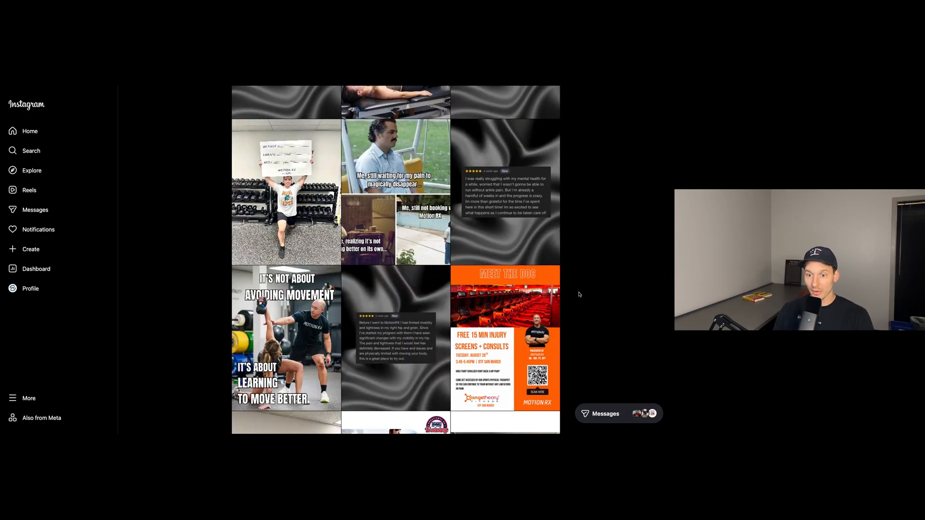
{"action": "scroll", "coordinate": [583, 295], "scroll_direction": "up", "scroll_amount": 1}
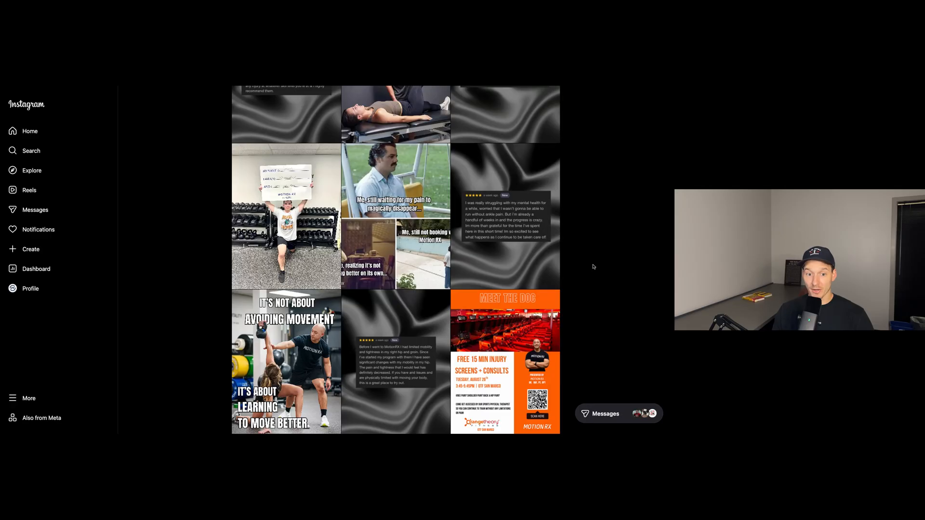
{"action": "scroll", "coordinate": [594, 267], "scroll_direction": "up", "scroll_amount": 3}
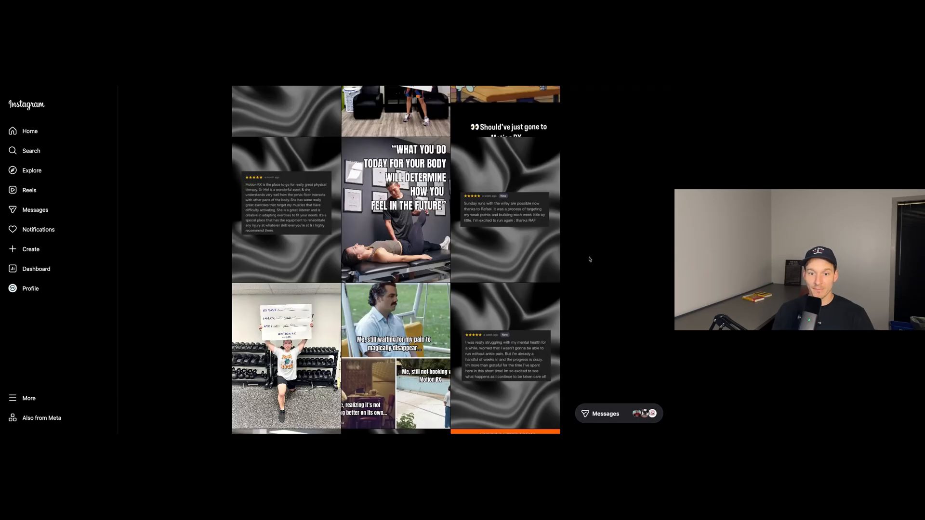
{"action": "scroll", "coordinate": [589, 258], "scroll_direction": "up", "scroll_amount": 10}
{"action": "scroll", "coordinate": [589, 258], "scroll_direction": "up", "scroll_amount": 8}
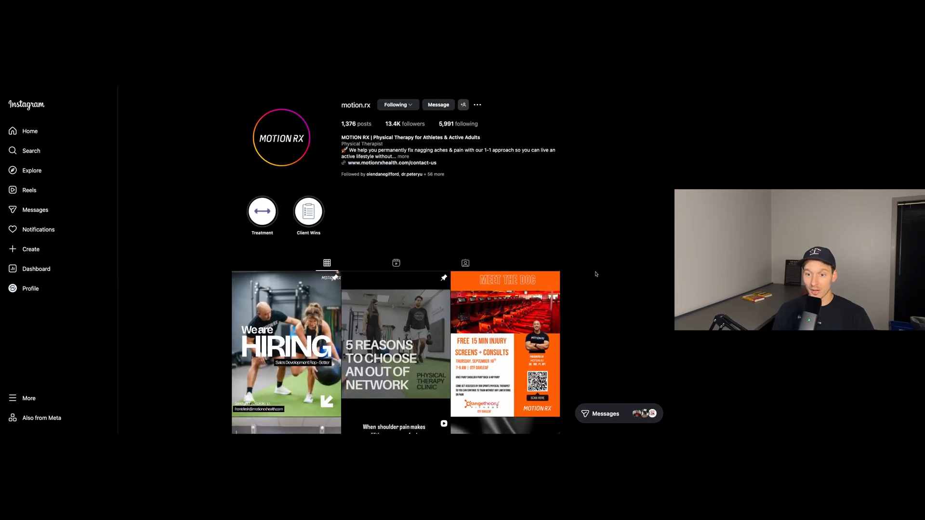
{"action": "scroll", "coordinate": [524, 266], "scroll_direction": "down", "scroll_amount": 1}
{"action": "scroll", "coordinate": [523, 266], "scroll_direction": "down", "scroll_amount": 20}
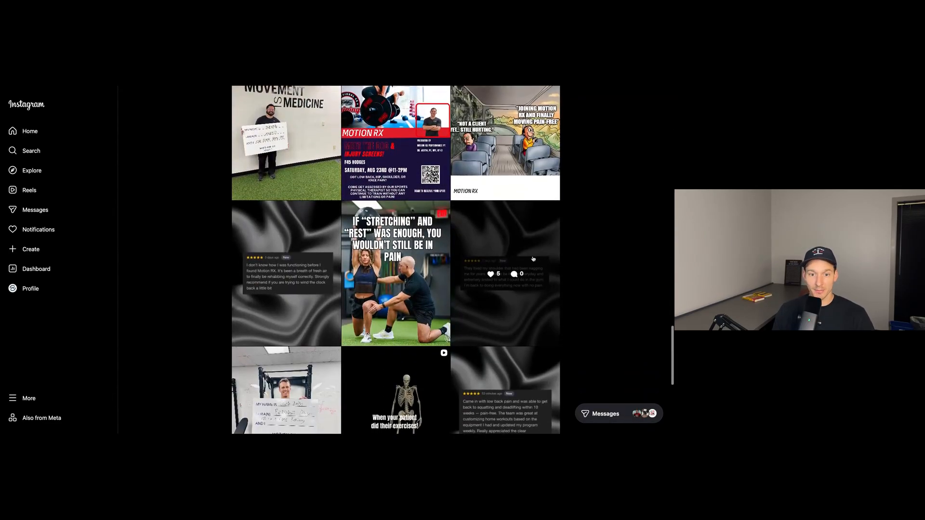
{"action": "scroll", "coordinate": [618, 239], "scroll_direction": "down", "scroll_amount": 4}
{"action": "scroll", "coordinate": [619, 239], "scroll_direction": "down", "scroll_amount": 10}
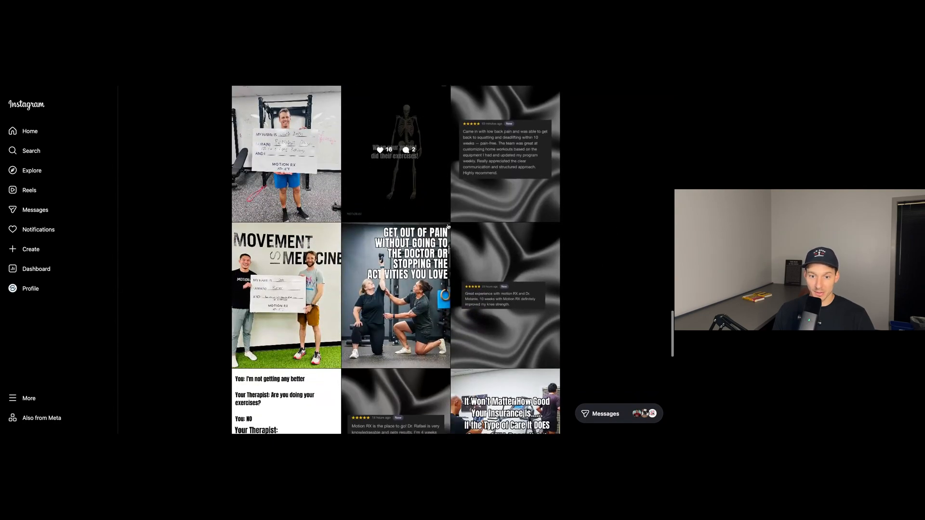
{"action": "scroll", "coordinate": [451, 227], "scroll_direction": "up", "scroll_amount": 6}
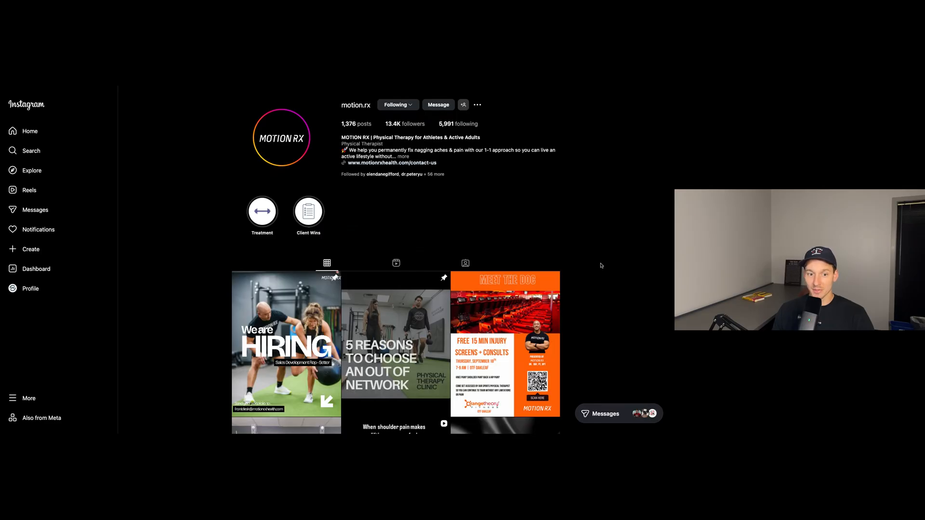
{"action": "scroll", "coordinate": [601, 266], "scroll_direction": "down", "scroll_amount": 2}
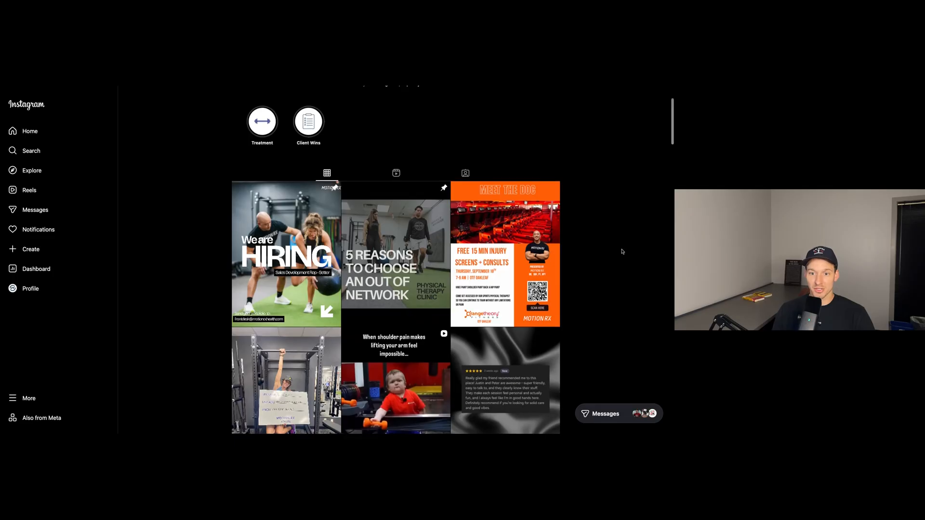
{"action": "scroll", "coordinate": [621, 251], "scroll_direction": "down", "scroll_amount": 15}
{"action": "scroll", "coordinate": [621, 252], "scroll_direction": "down", "scroll_amount": 8}
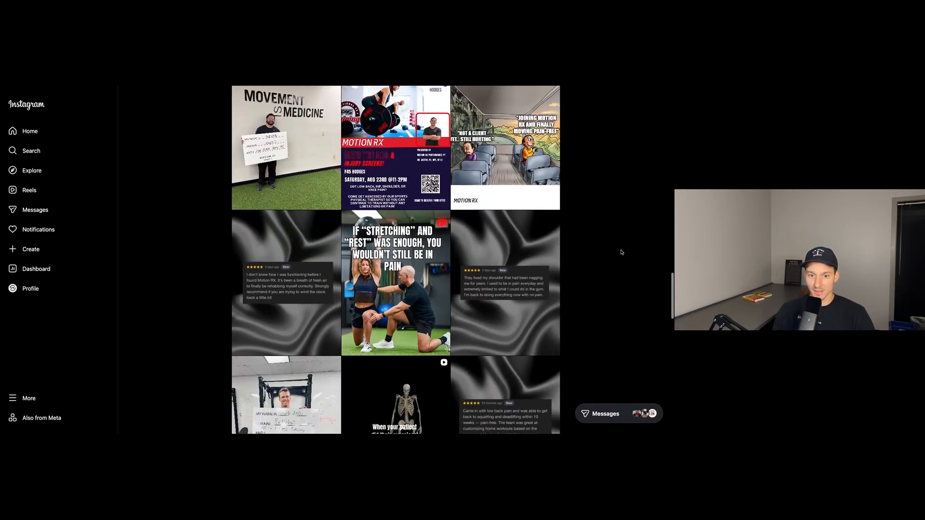
{"action": "scroll", "coordinate": [621, 252], "scroll_direction": "down", "scroll_amount": 10}
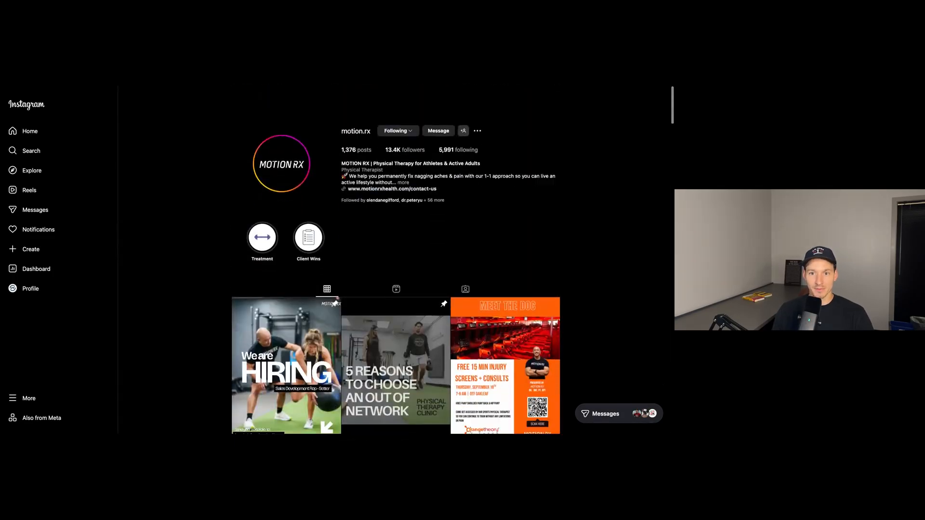
{"action": "scroll", "coordinate": [396, 280], "scroll_direction": "down", "scroll_amount": 1}
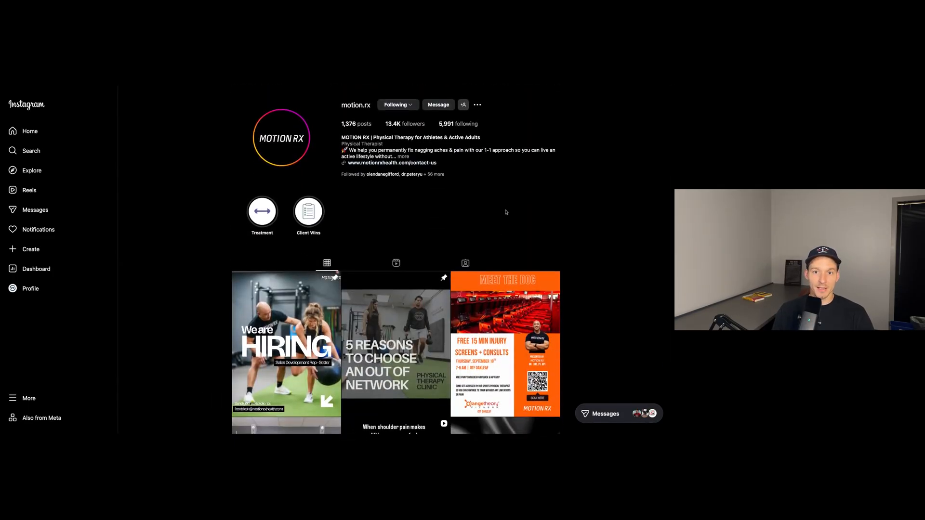